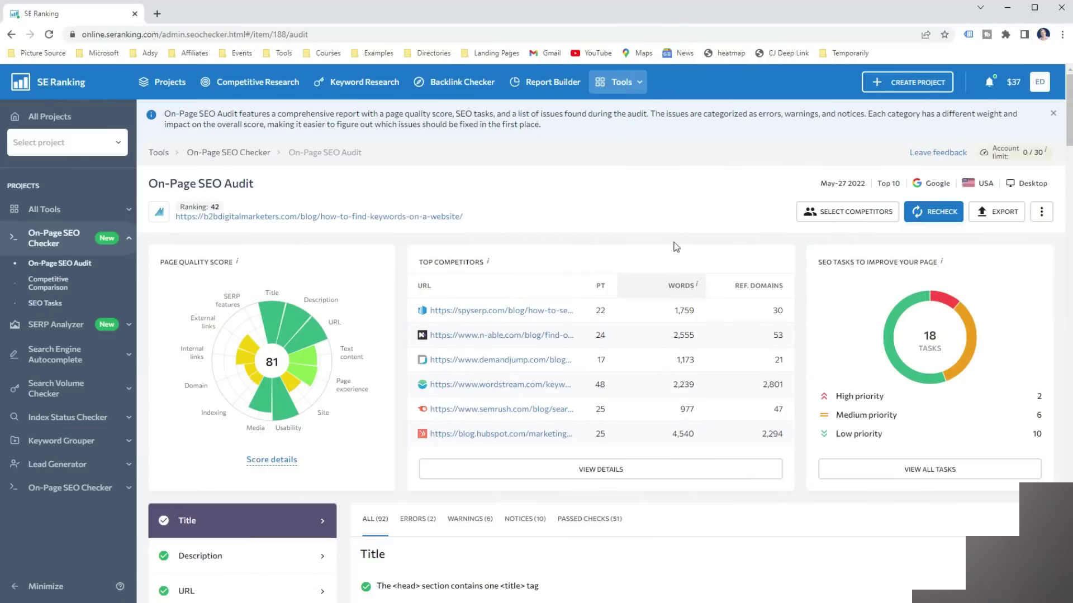
Expand the slow server response check under Page experience to see its TTFB chart versus competitors
scroll(642, 181, "down", 1)
scroll(664, 143, "down", 1)
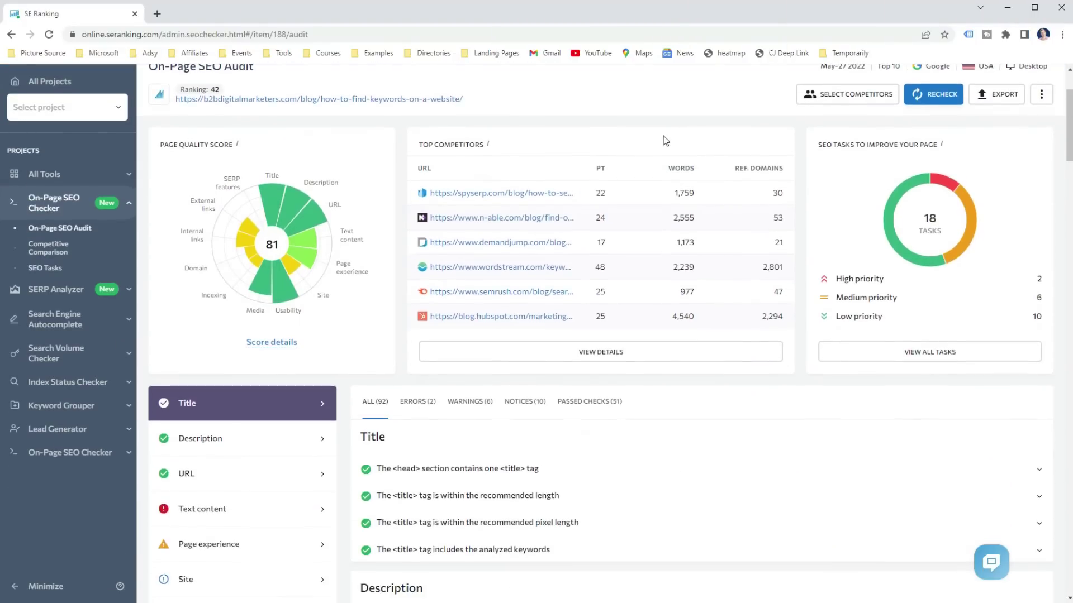
scroll(665, 140, "down", 1)
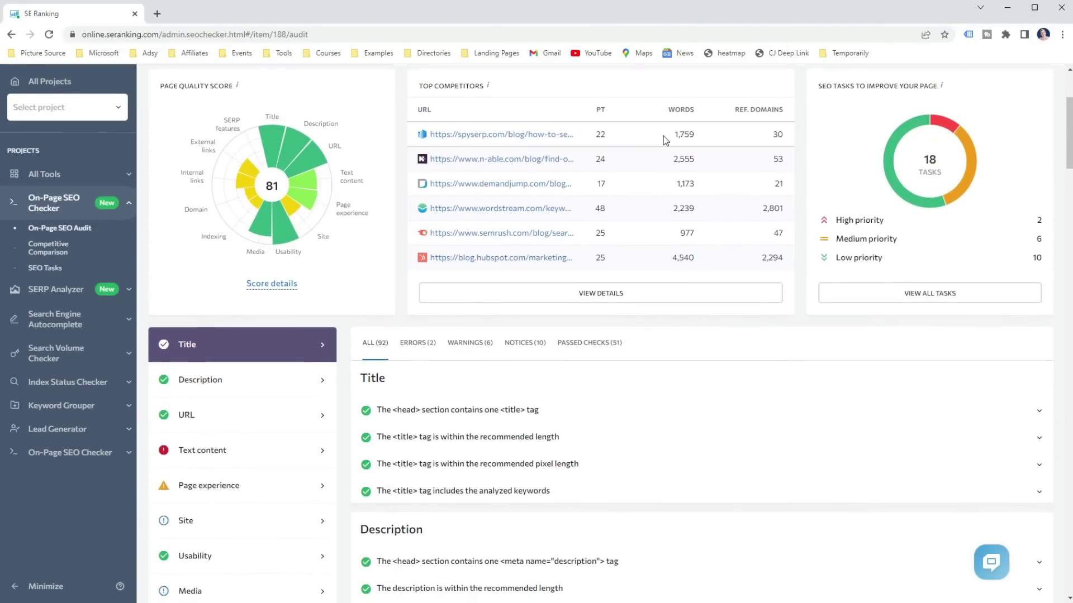
scroll(665, 141, "down", 1)
scroll(665, 140, "down", 2)
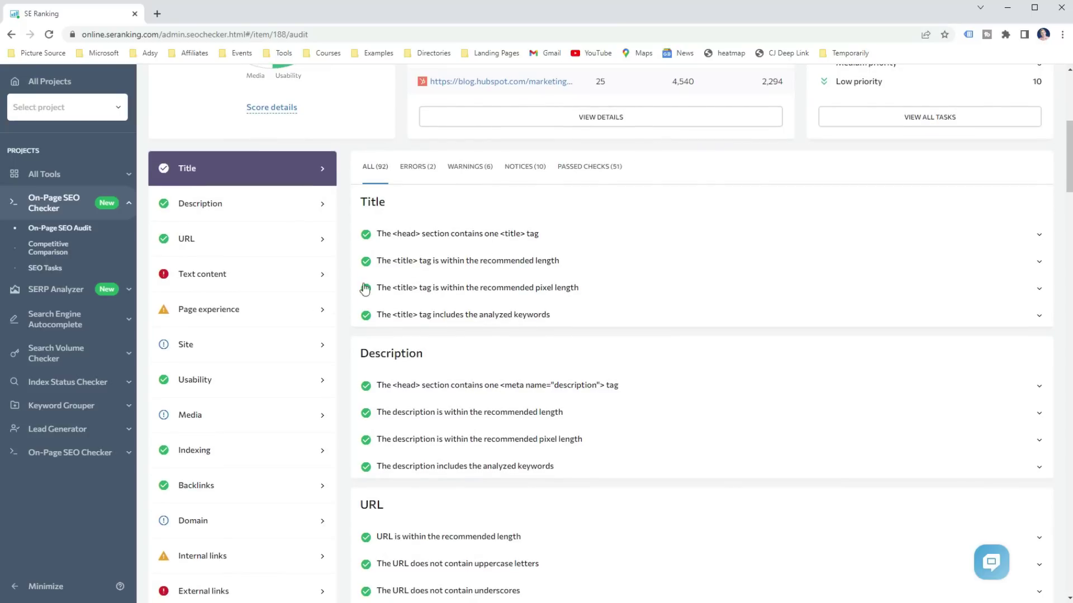
left_click(280, 311)
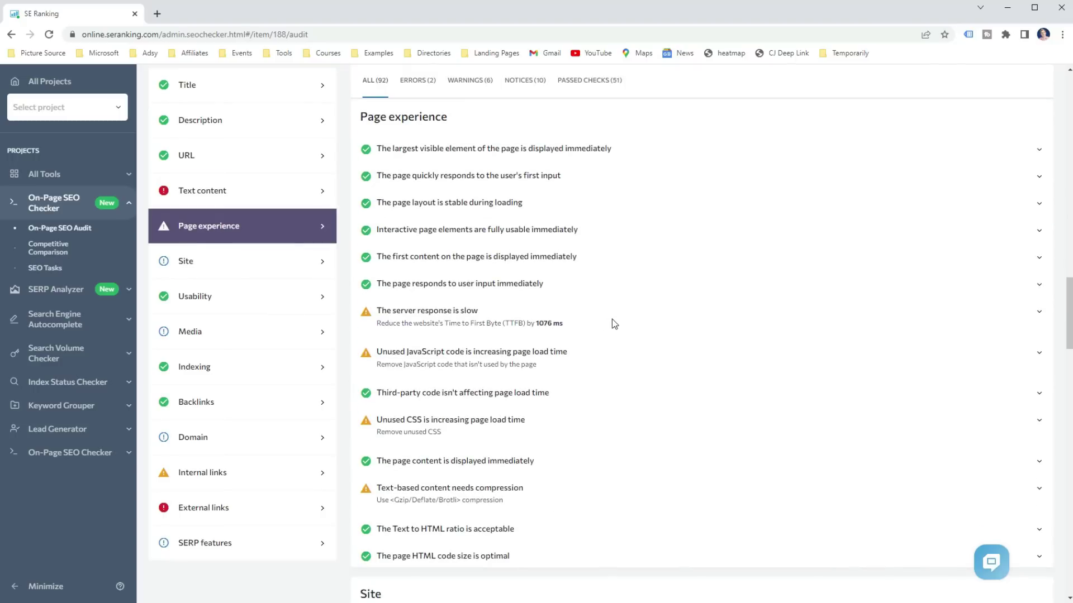
left_click(611, 319)
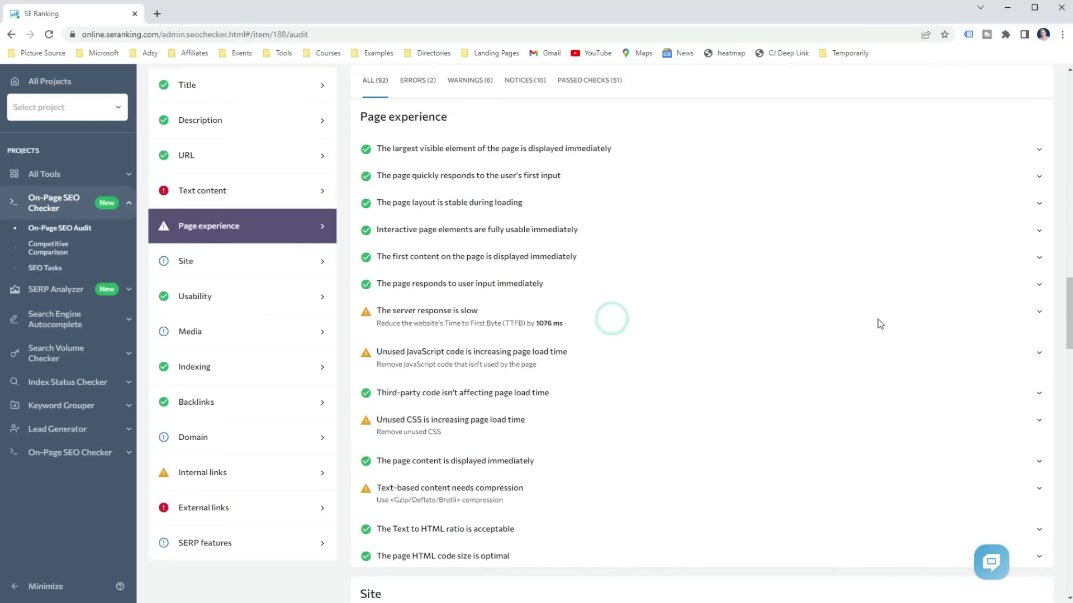
left_click(1041, 315)
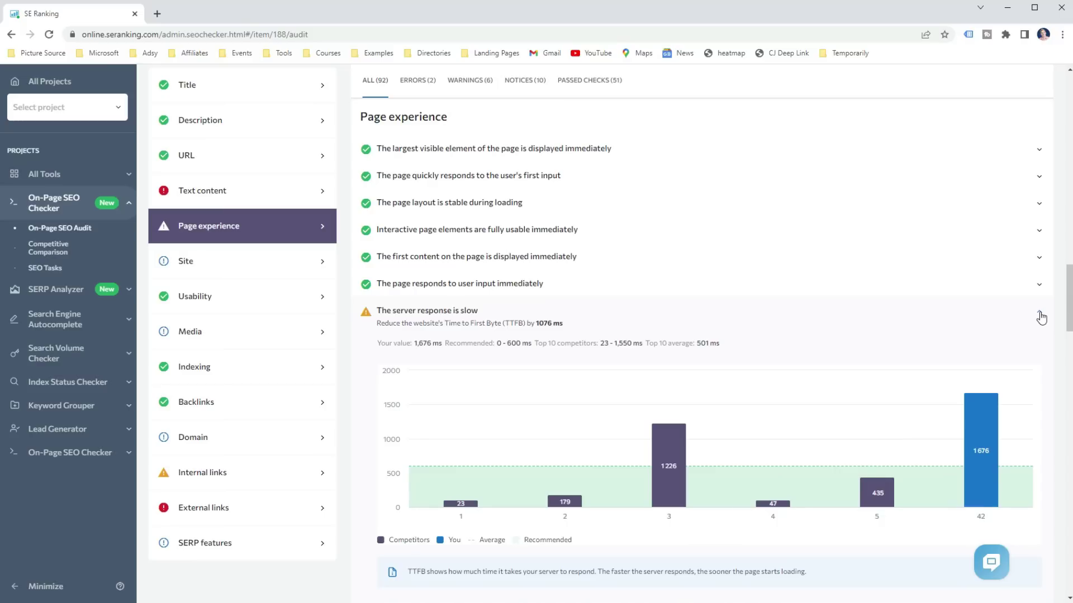
Browse the Media, Usability and Text content check categories of the audit
left_click(273, 332)
left_click(282, 301)
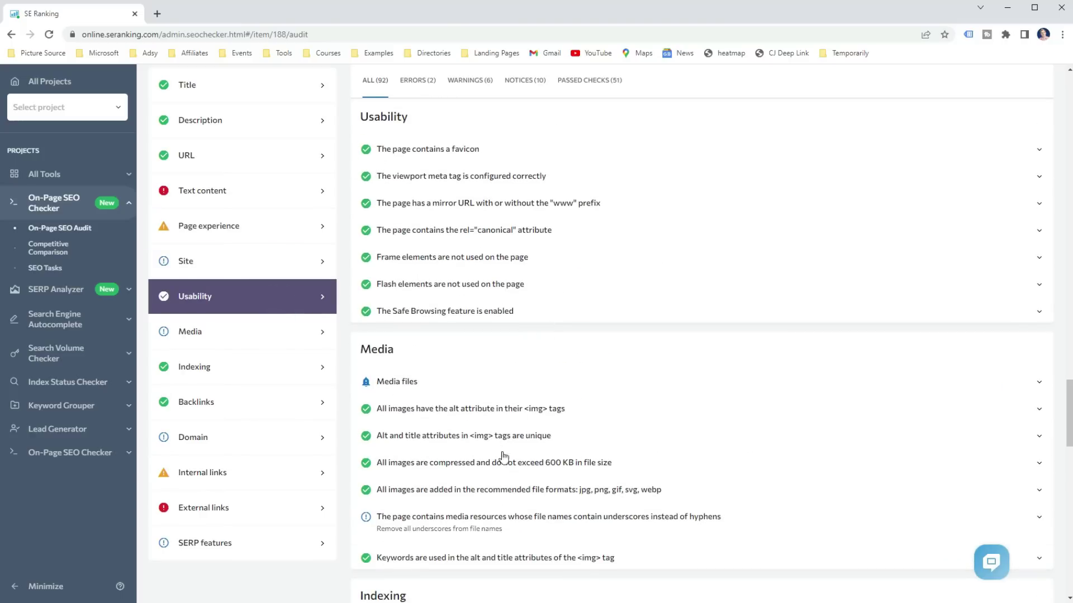
scroll(497, 500, "down", 1)
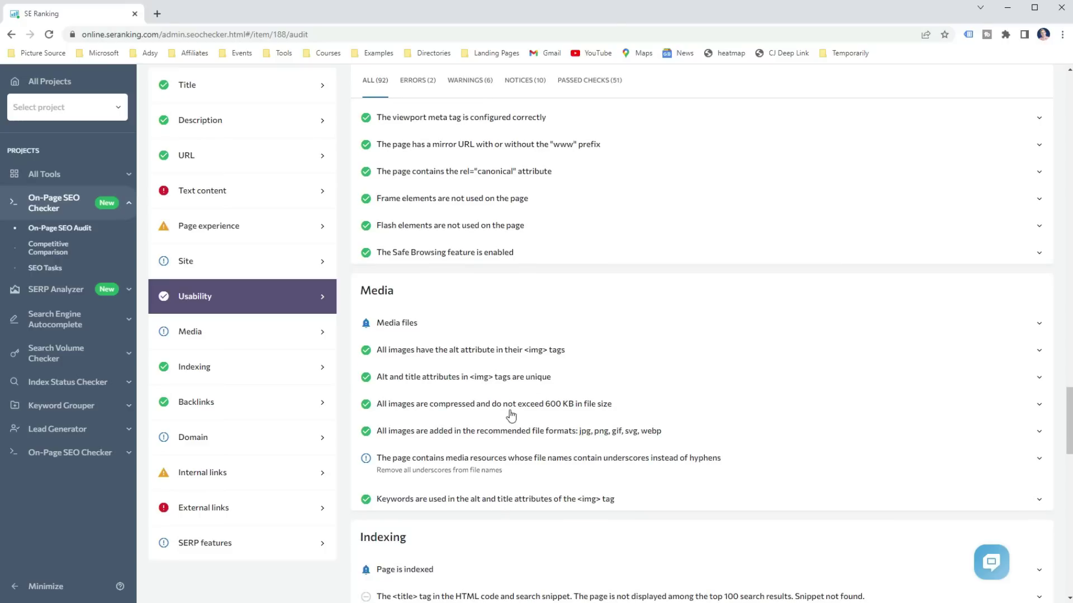
left_click(291, 205)
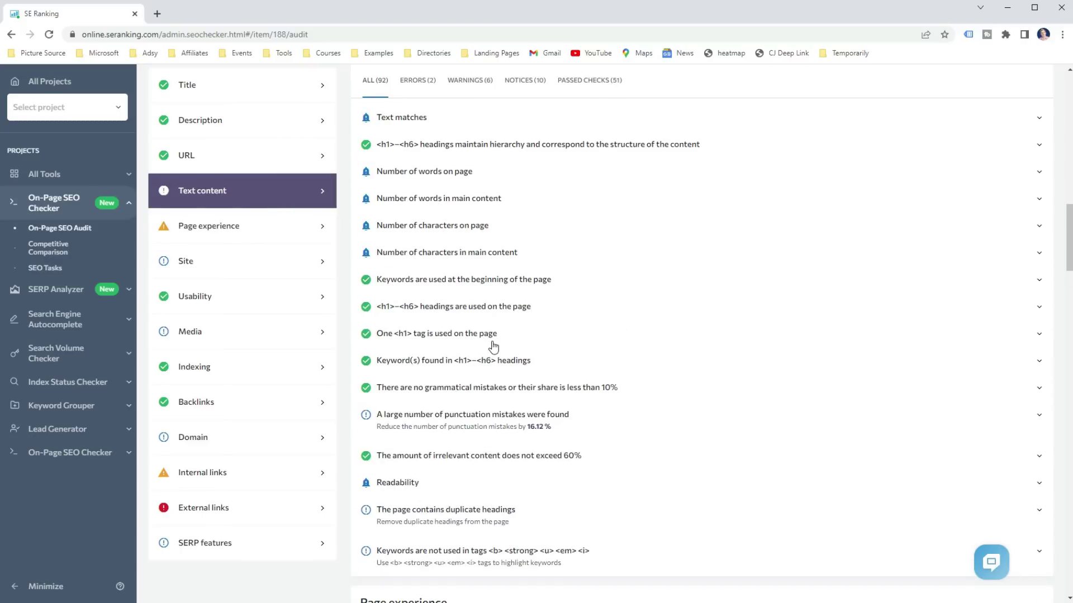
scroll(601, 331, "down", 5)
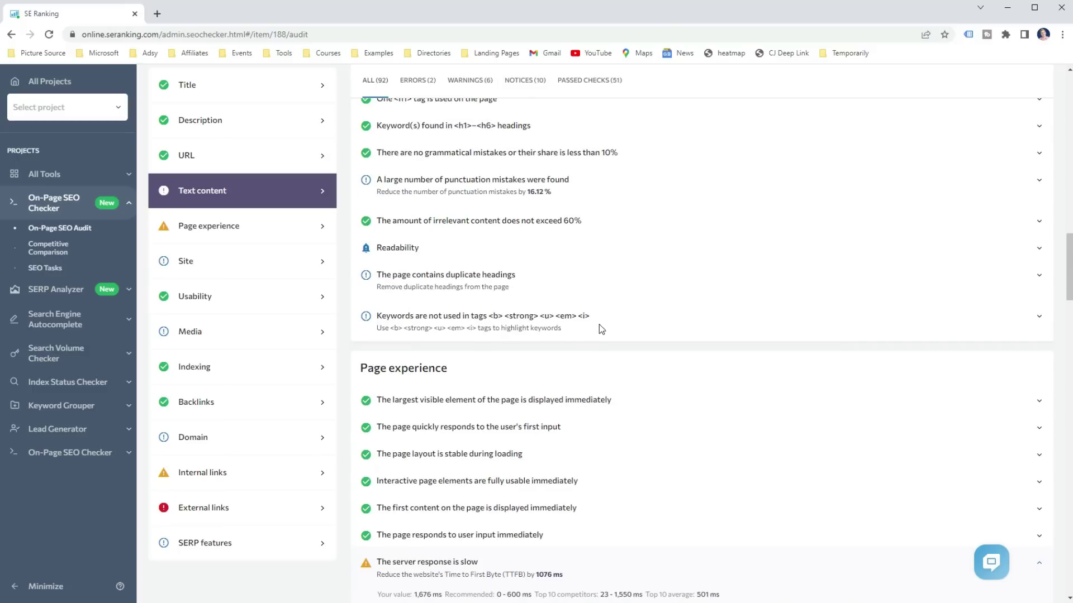
scroll(601, 328, "down", 9)
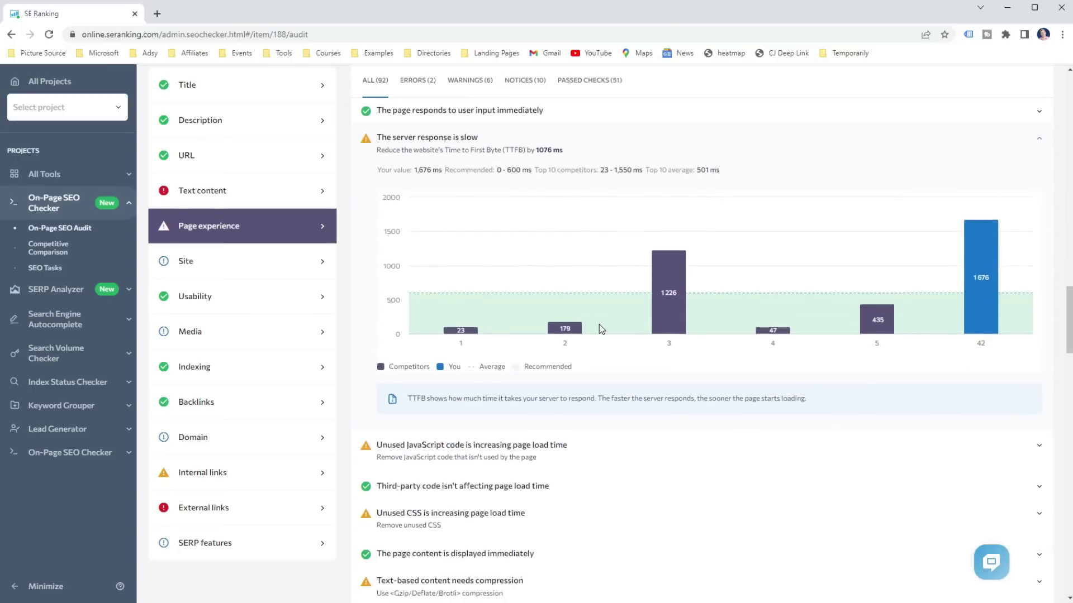
scroll(598, 324, "down", 10)
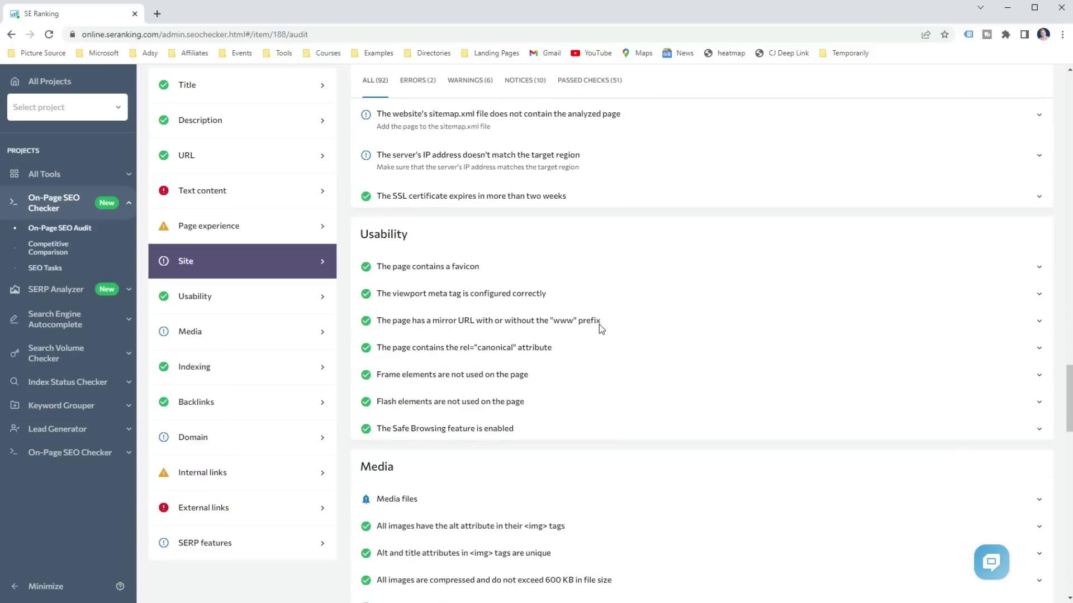
scroll(601, 331, "down", 13)
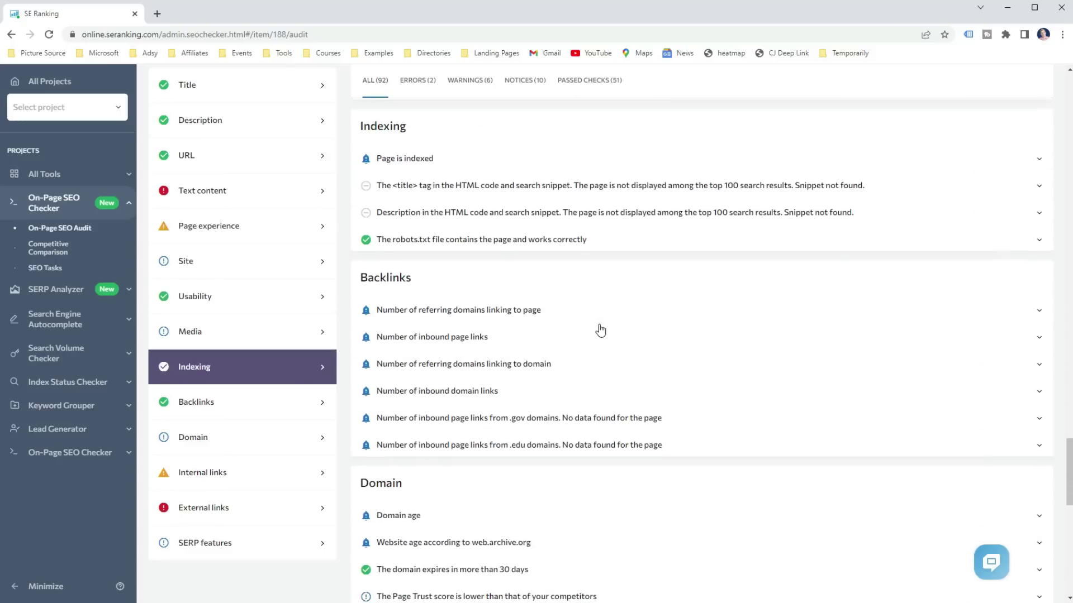
scroll(601, 331, "down", 9)
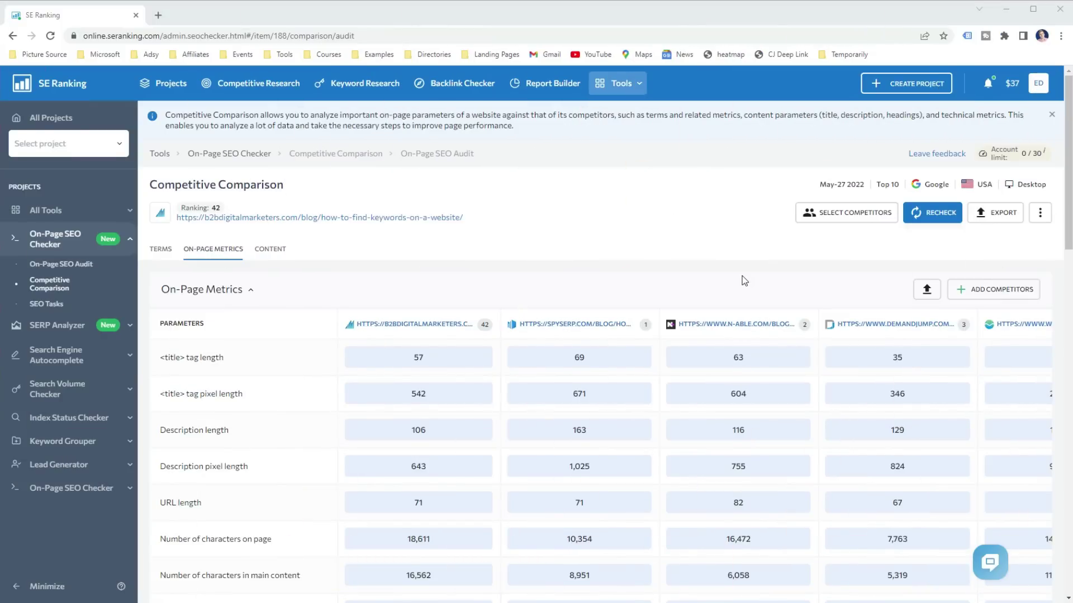
Add competitors 6–10 (HubSpot, Collaborada, Moz, AuthorityLabs, Marion) to the comparison
scroll(743, 280, "down", 2)
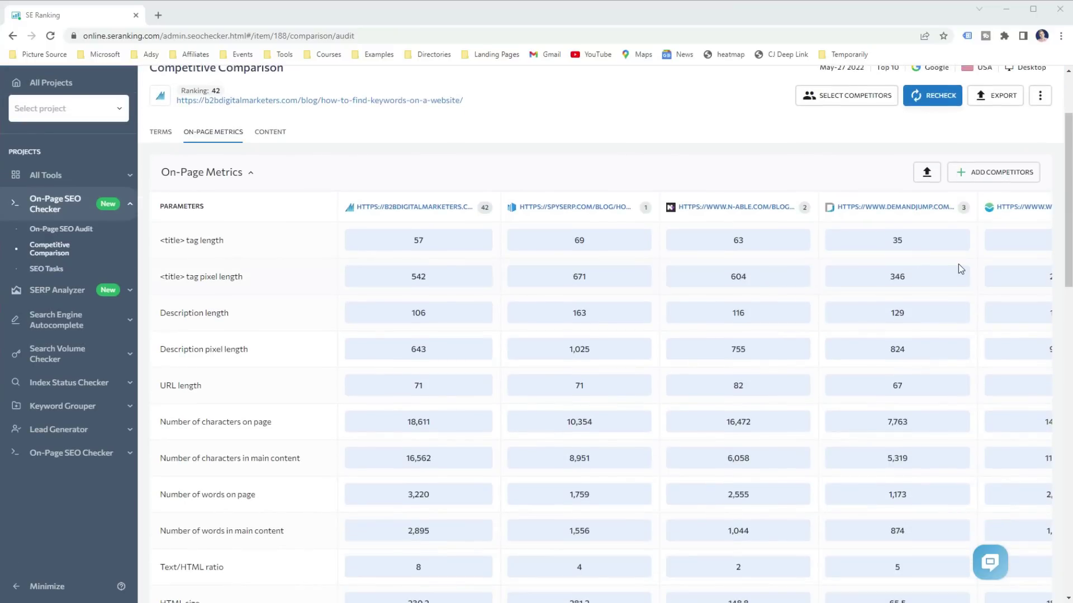
left_click(995, 174)
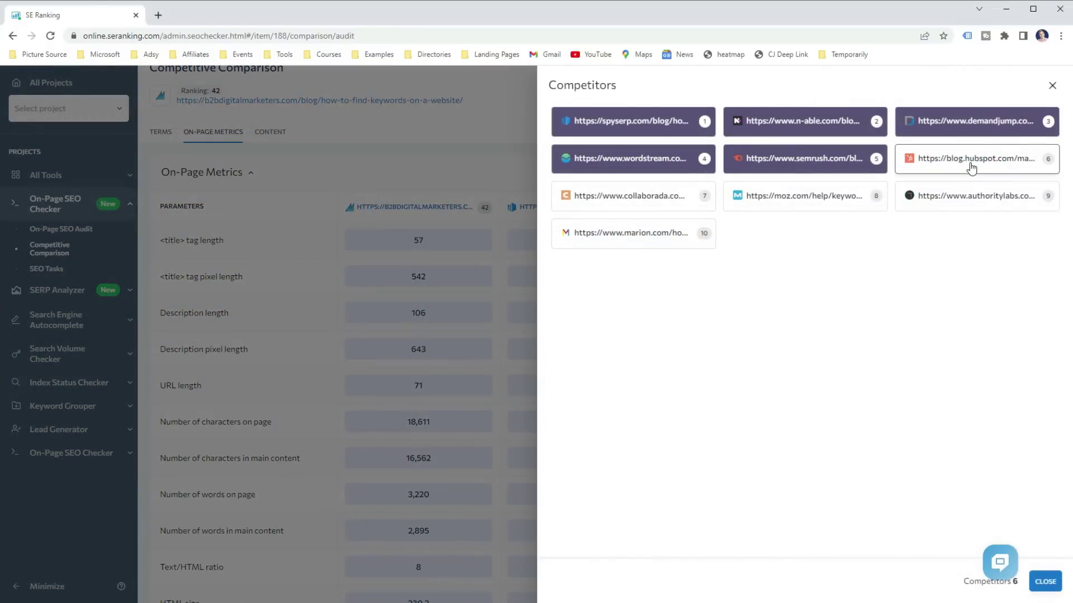
left_click(970, 162)
left_click(672, 201)
left_click(824, 198)
left_click(972, 197)
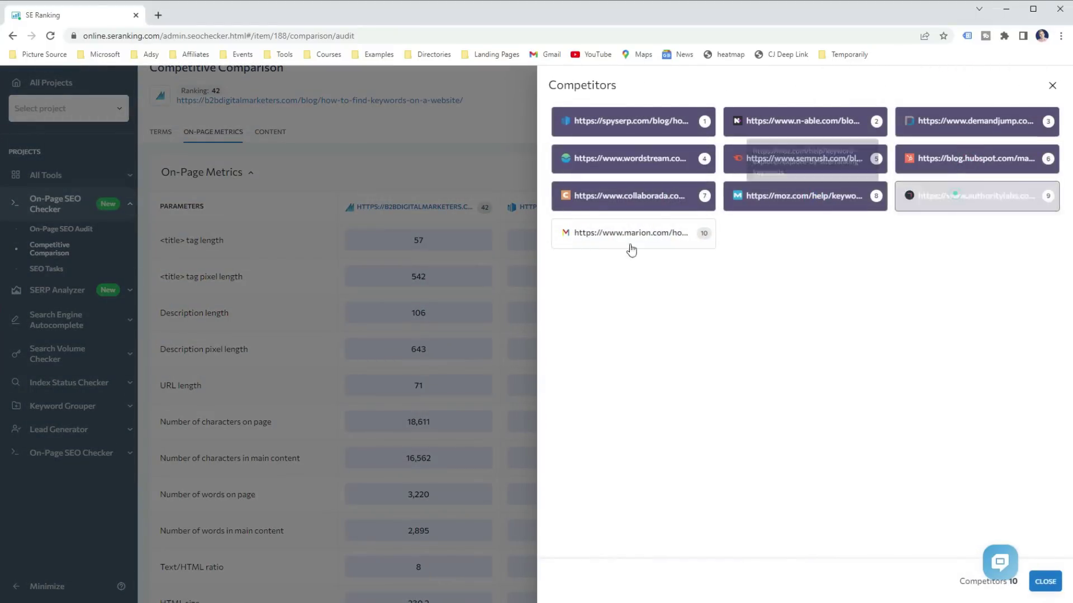
left_click(622, 241)
left_click(1044, 581)
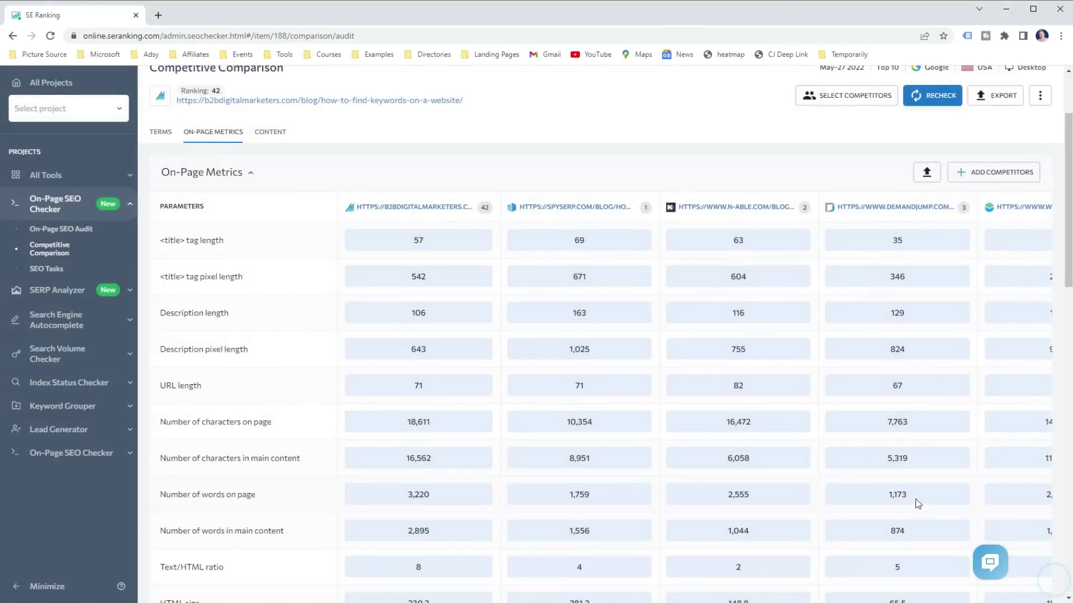
Scroll through the On-Page Metrics table comparing the page with all ten competitors
scroll(506, 248, "down", 3)
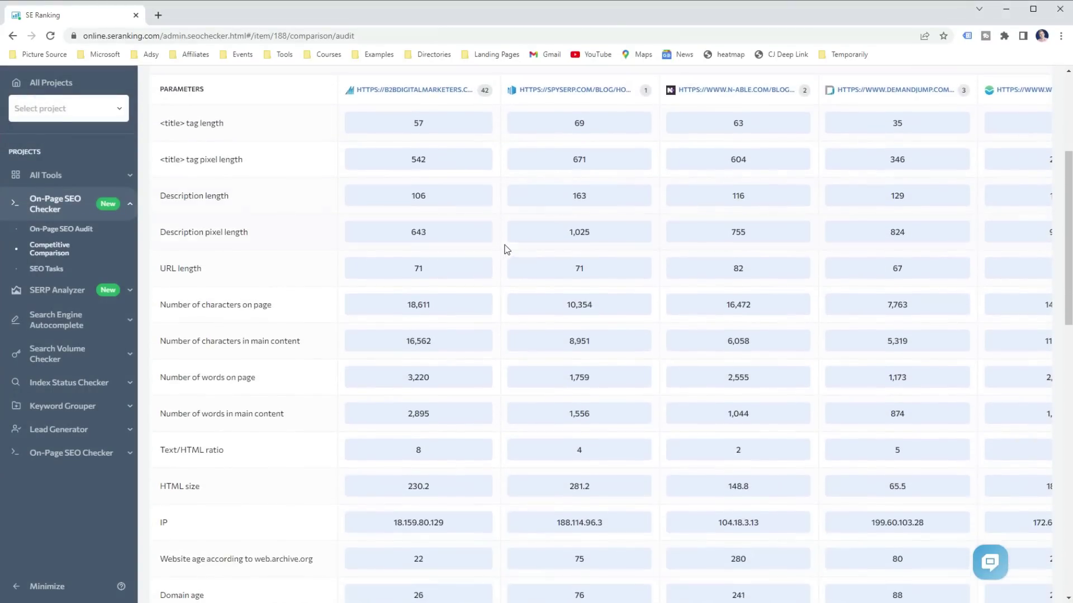
scroll(506, 249, "down", 4)
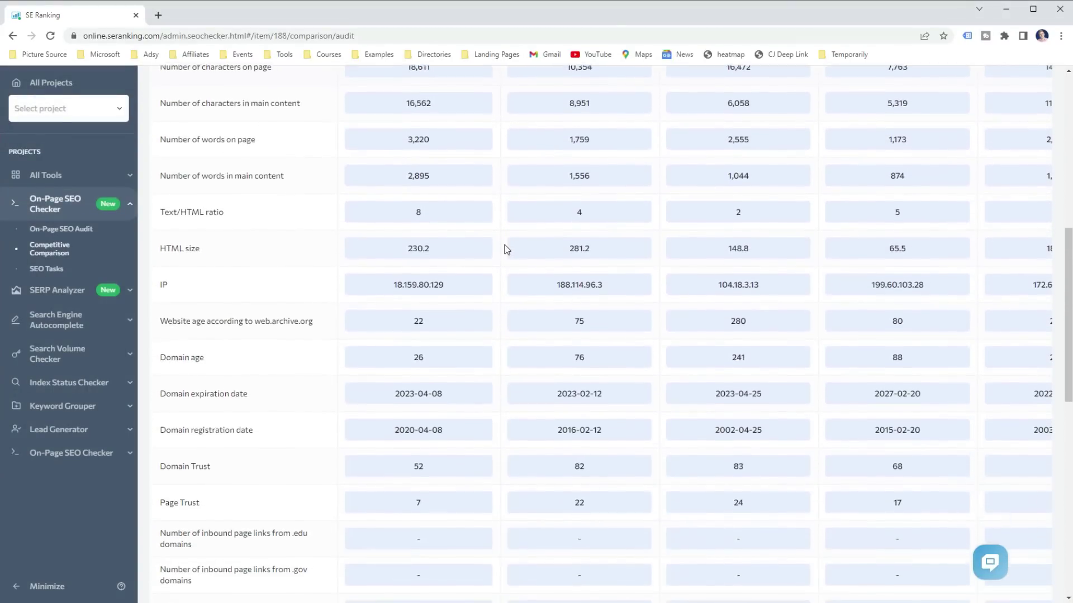
scroll(506, 249, "up", 4)
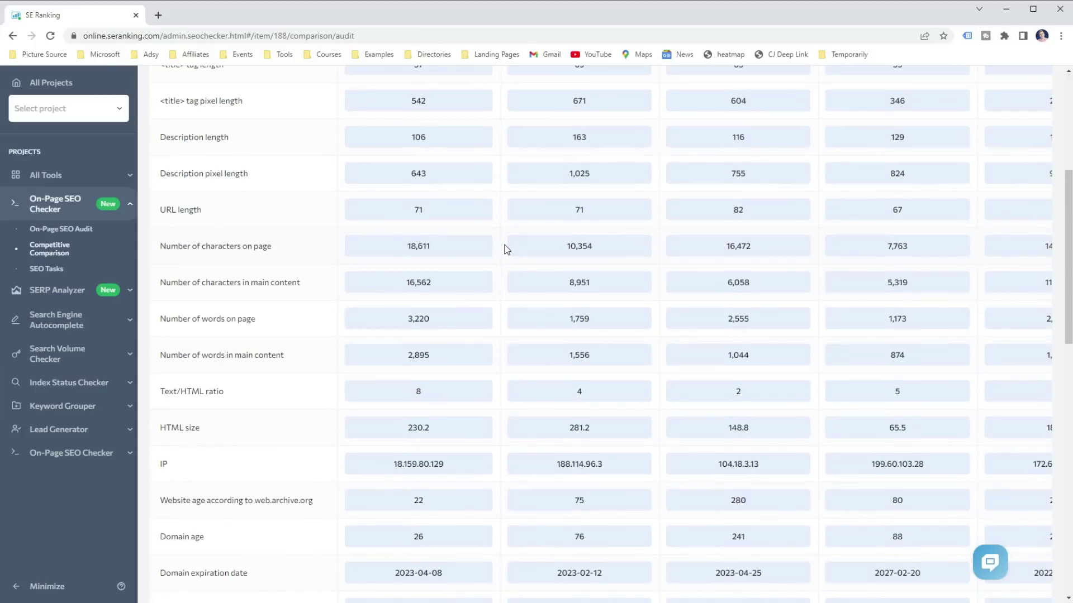
scroll(507, 249, "up", 1)
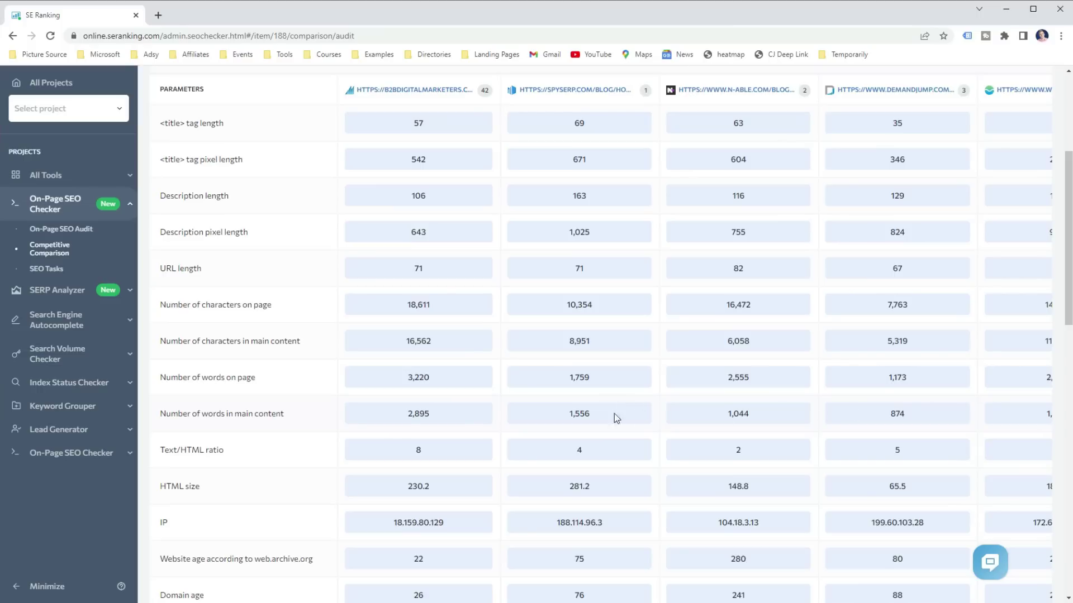
left_click(293, 414)
scroll(293, 413, "down", 5)
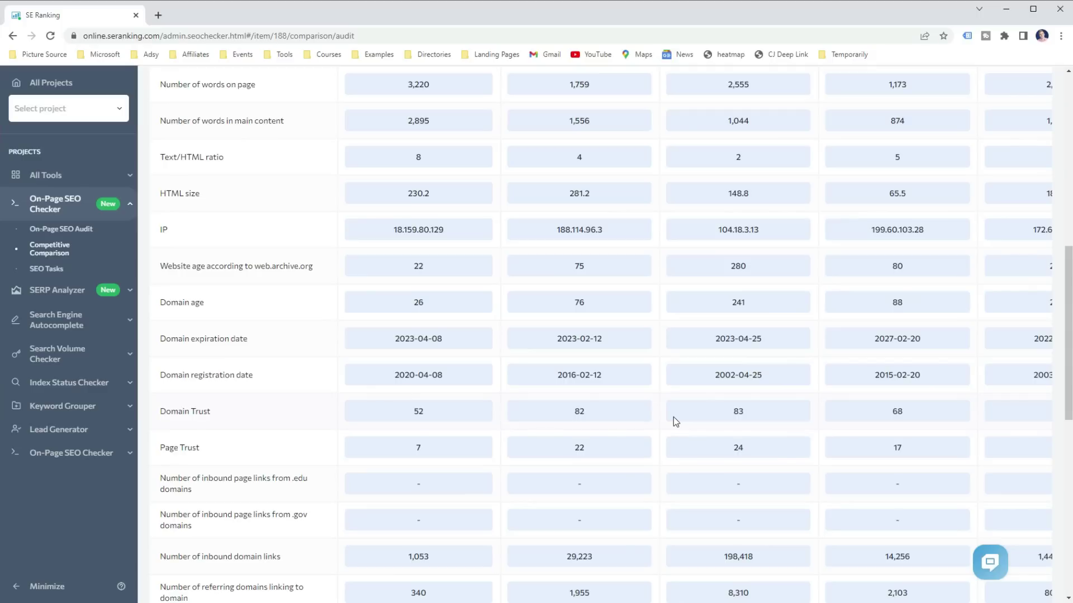
scroll(672, 417, "down", 8)
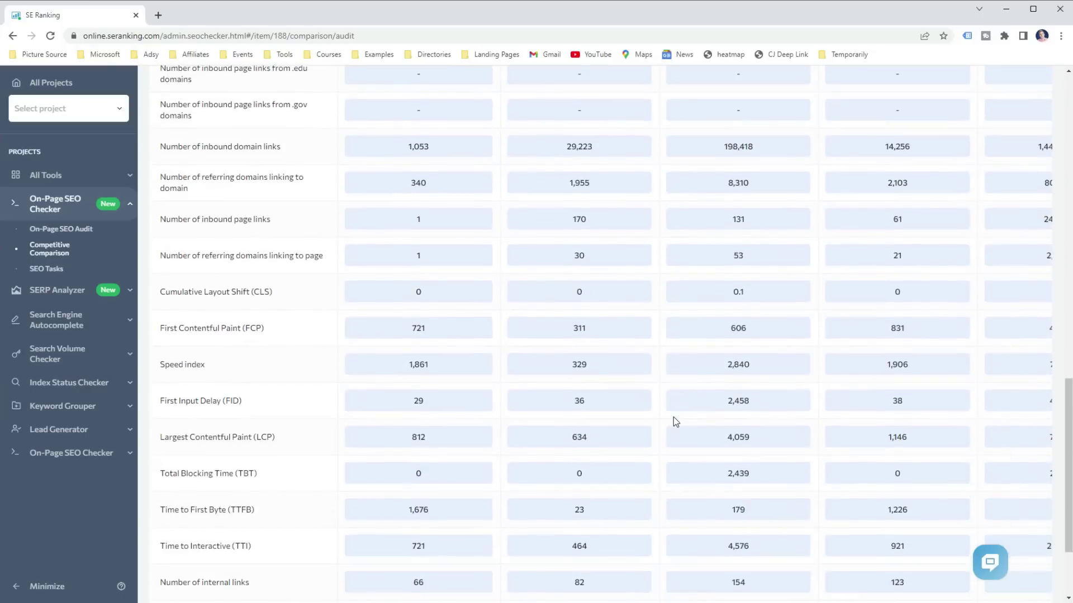
scroll(673, 416, "down", 1)
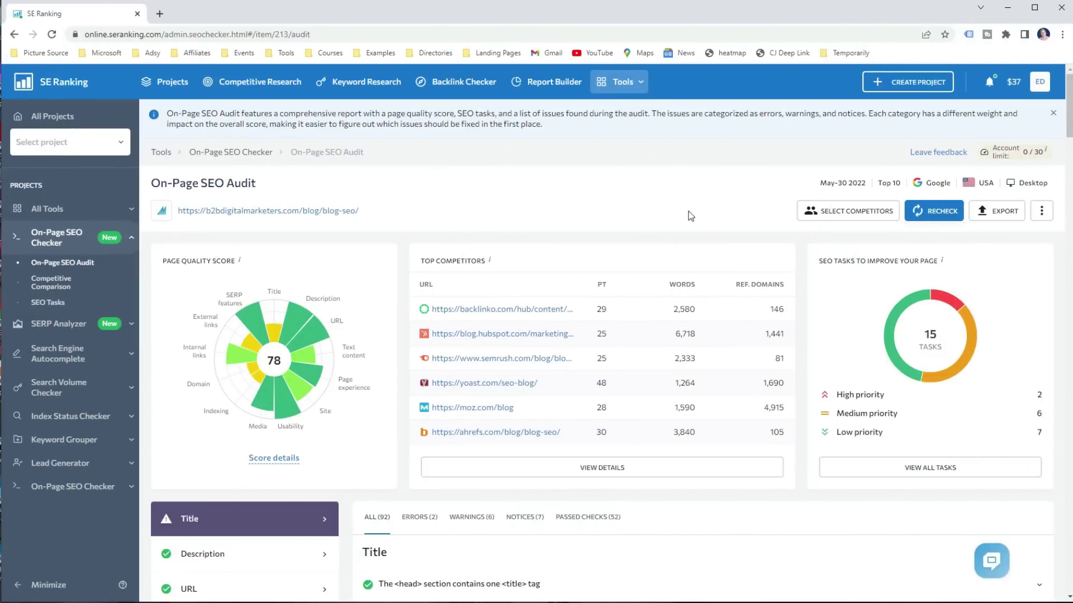
Review the page's 119 internal links against competitors in the Internal links checks
scroll(689, 212, "down", 2)
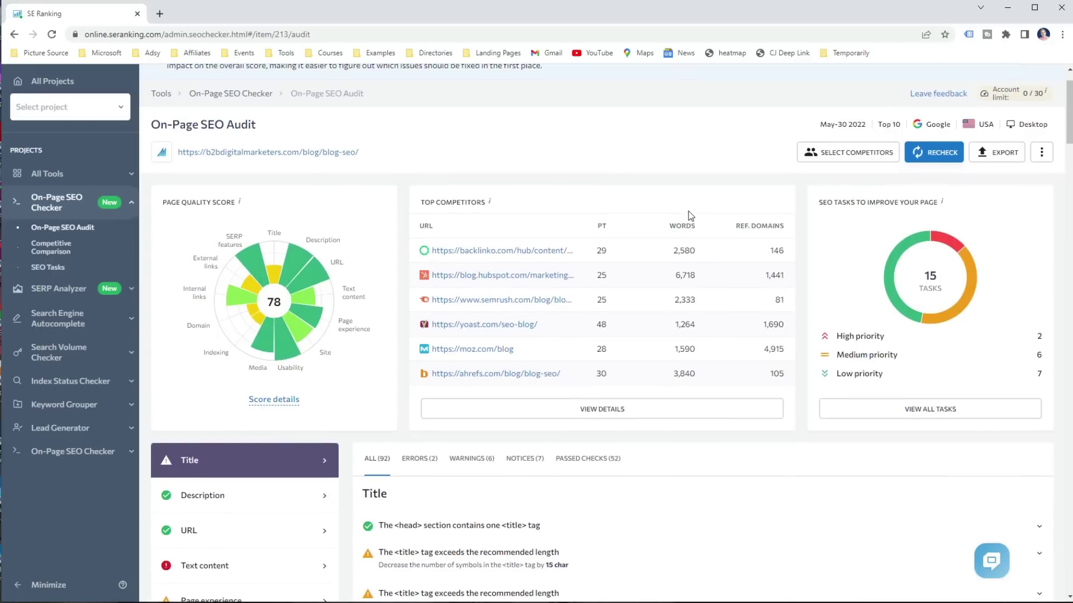
scroll(688, 215, "down", 3)
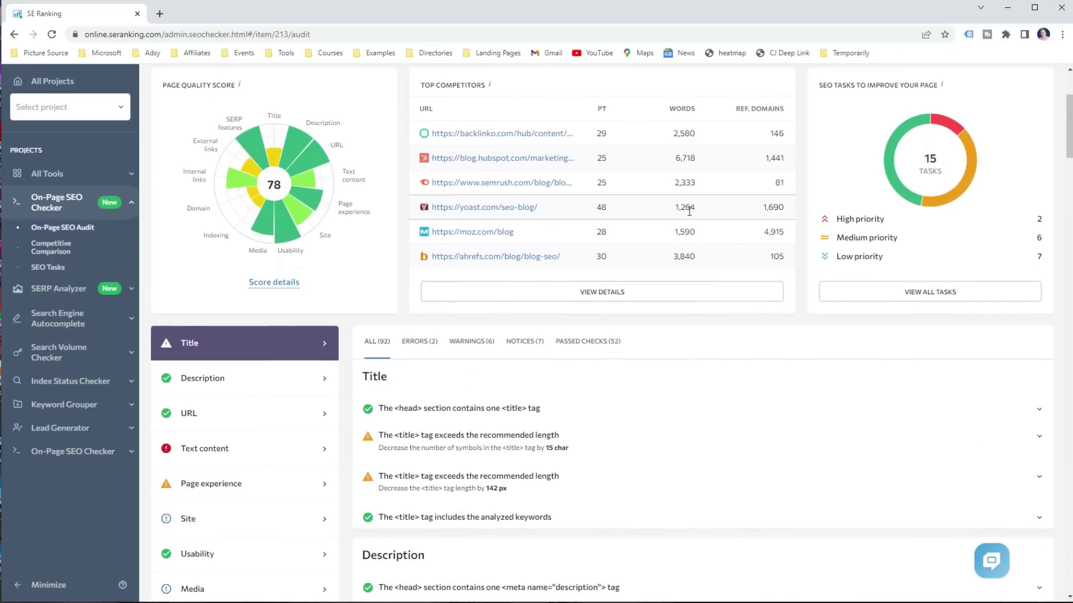
scroll(280, 358, "down", 3)
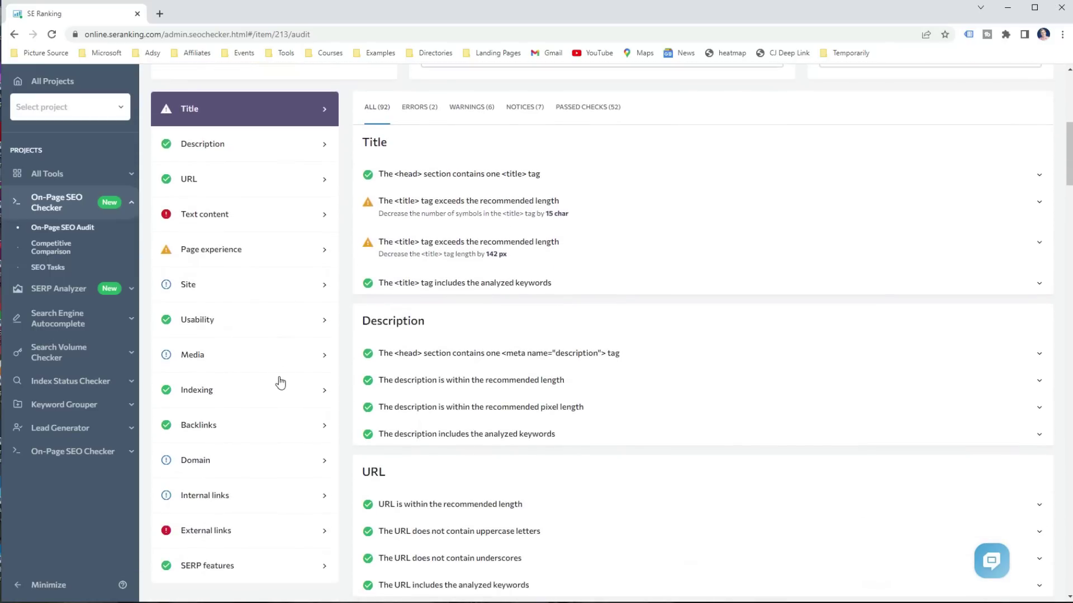
left_click(284, 474)
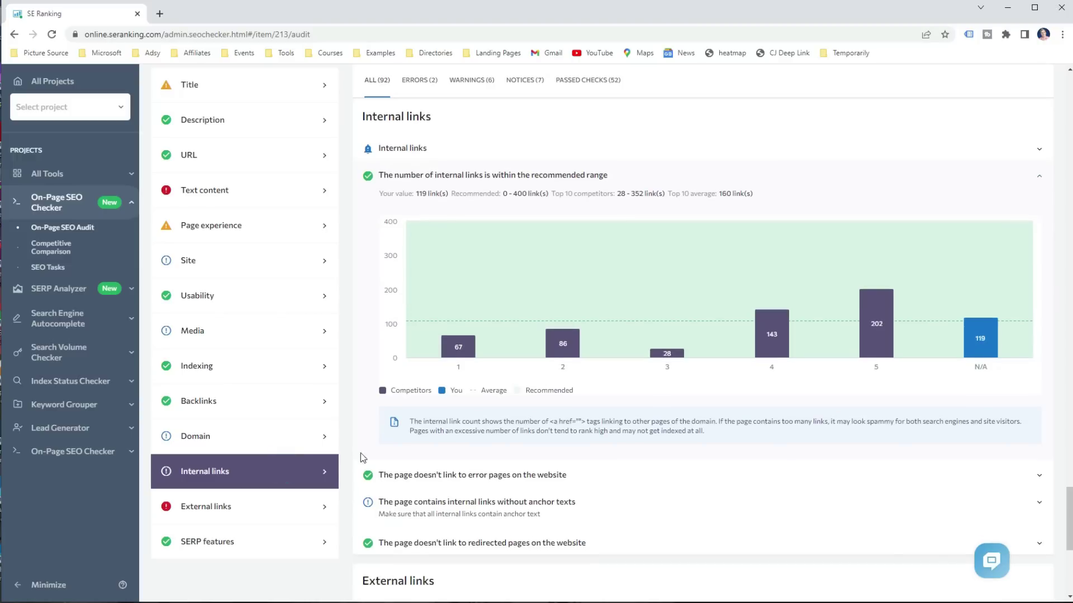
mouse_move(984, 347)
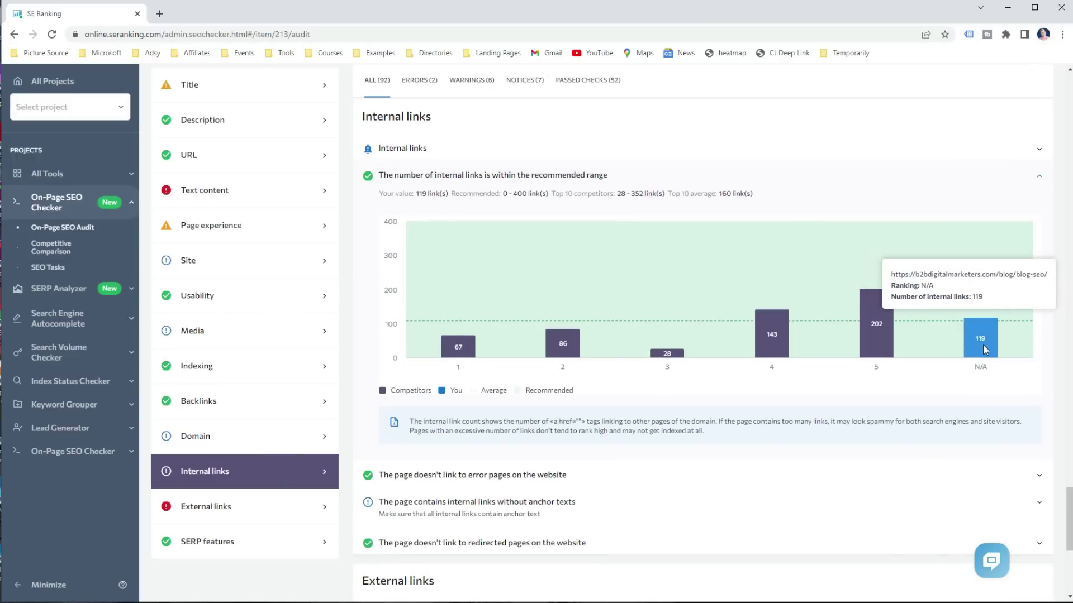
Move up to the Domain section's organic traffic forecast chart
scroll(983, 347, "up", 6)
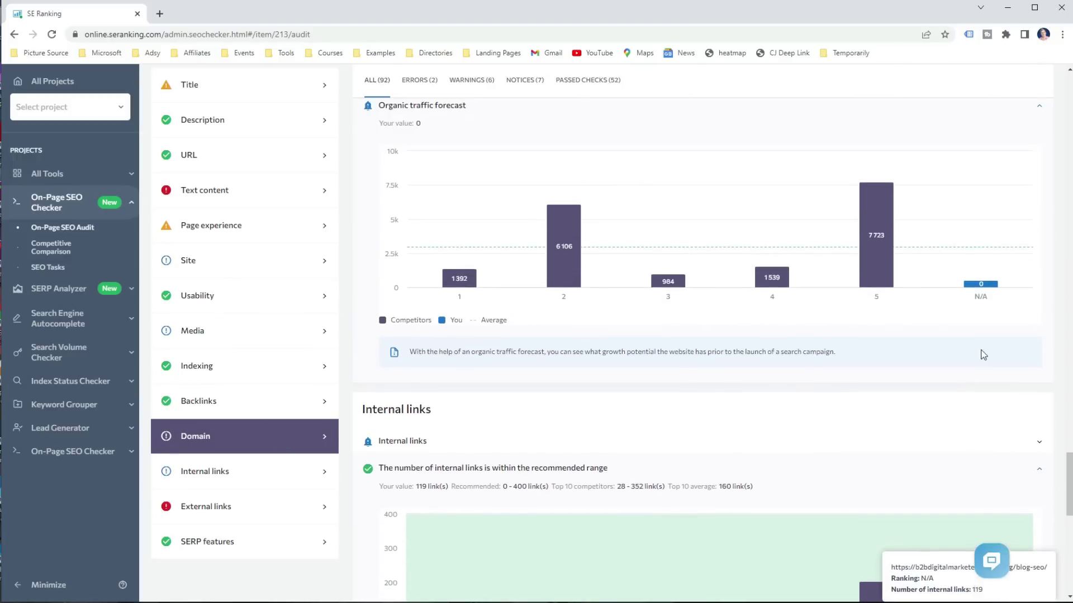
mouse_move(864, 324)
scroll(864, 324, "up", 1)
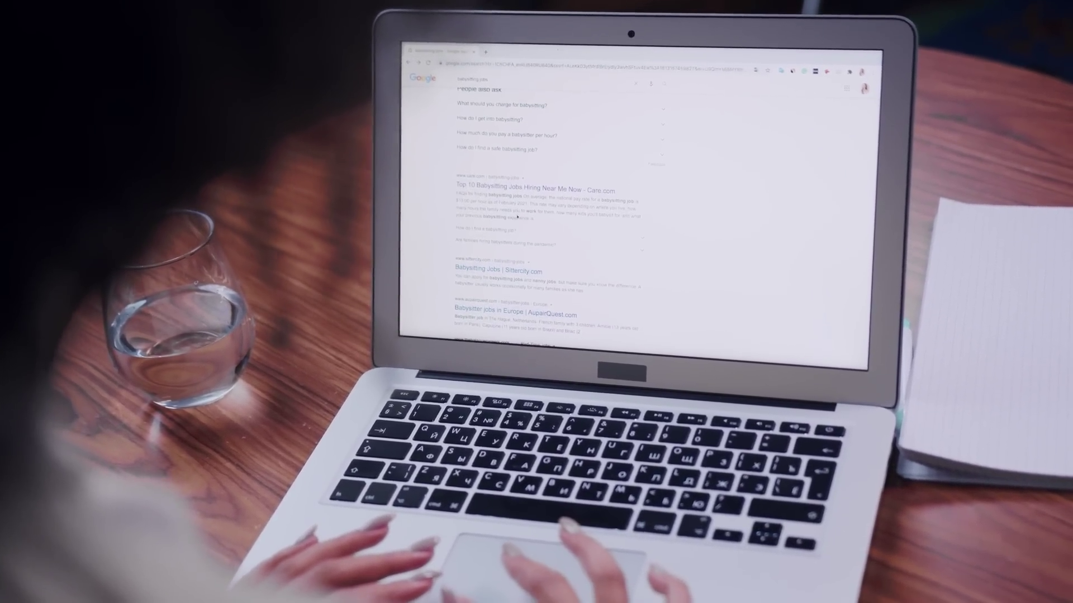
Scroll the 'how to clean shower mold' overview: difficulty 39, 1.9K searches, $0.57 CPC
scroll(520, 222, "down", 2)
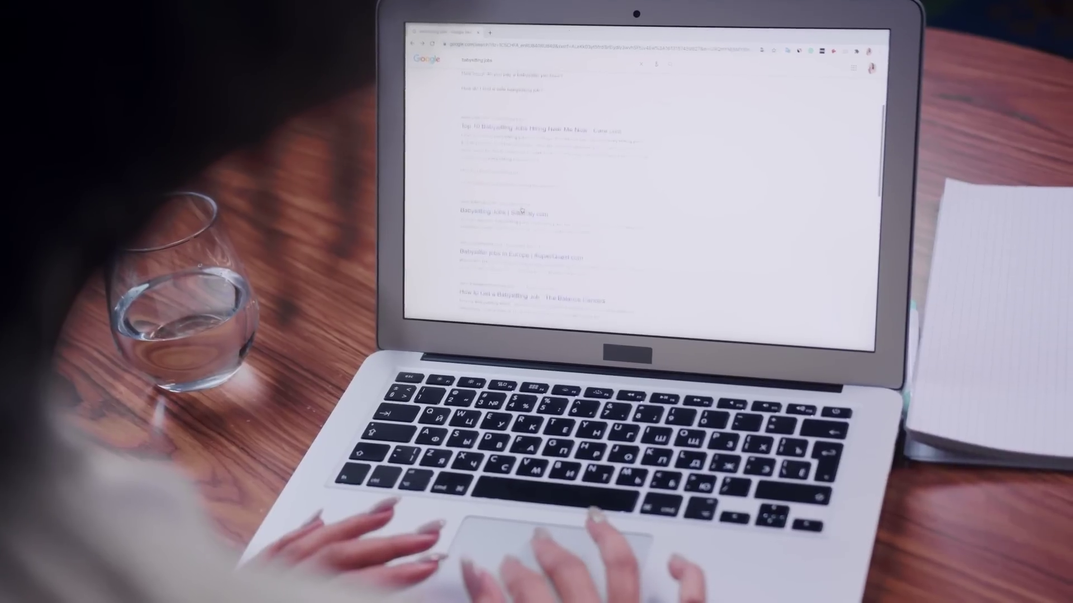
scroll(521, 209, "down", 2)
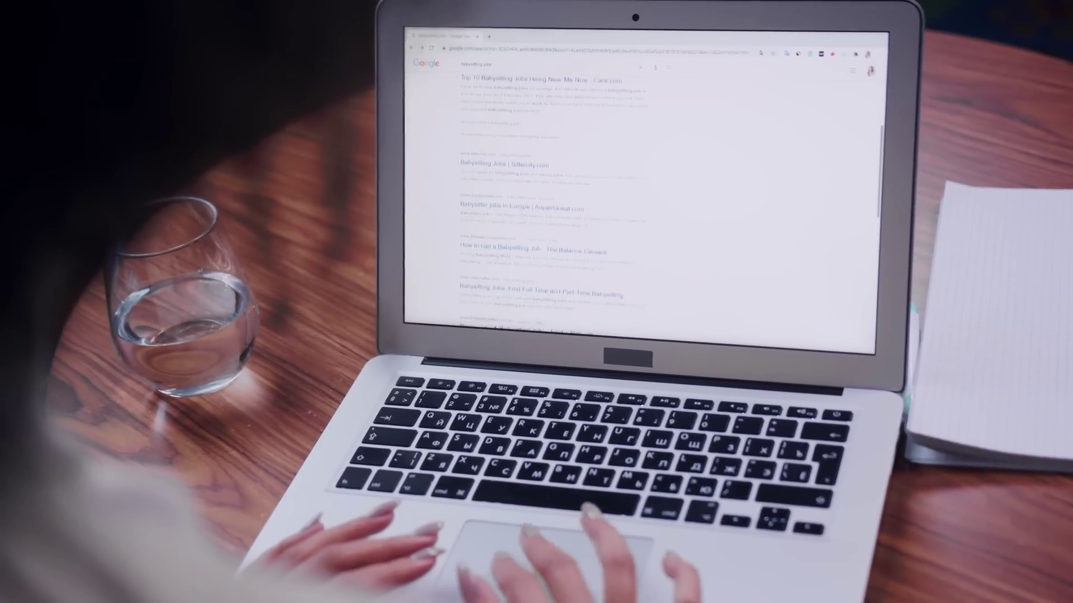
scroll(519, 214, "down", 3)
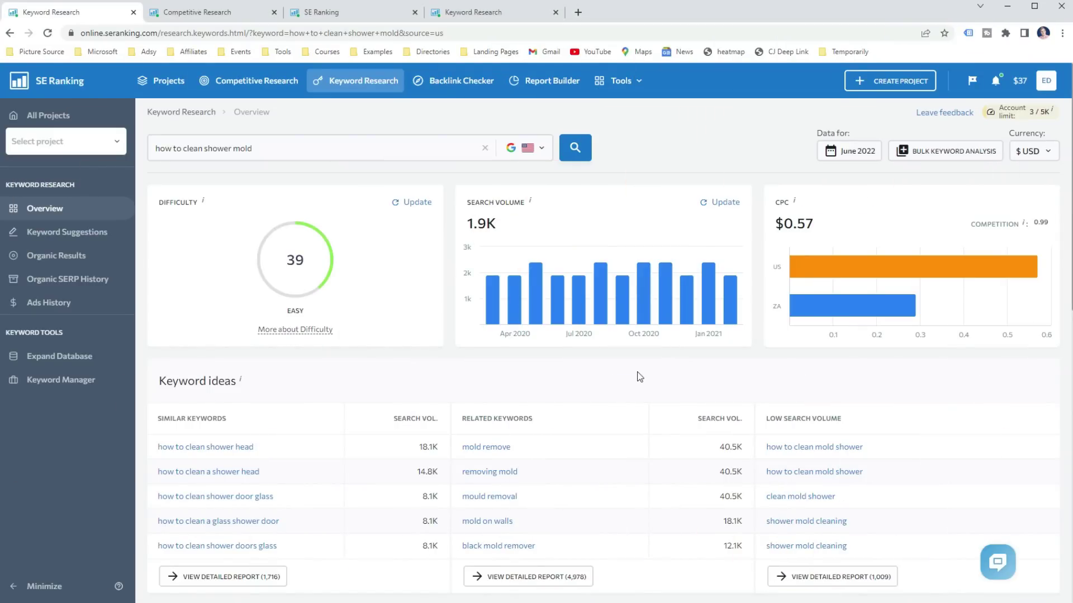
Glance at the inthekitch.net competitor overview, then return to the On-Page SEO Checker reports
left_click(235, 17)
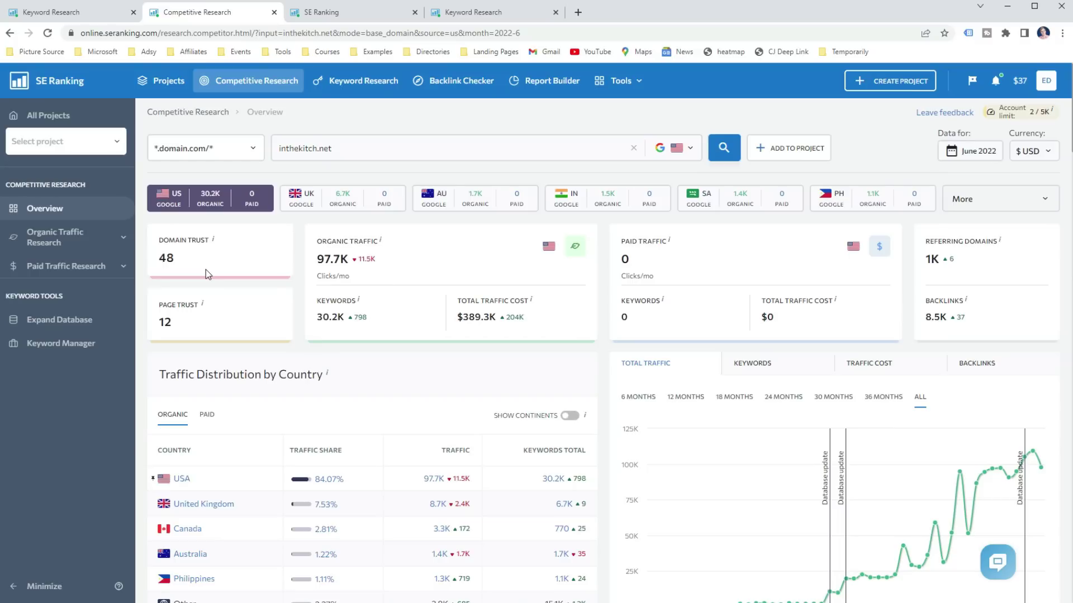
left_click(357, 17)
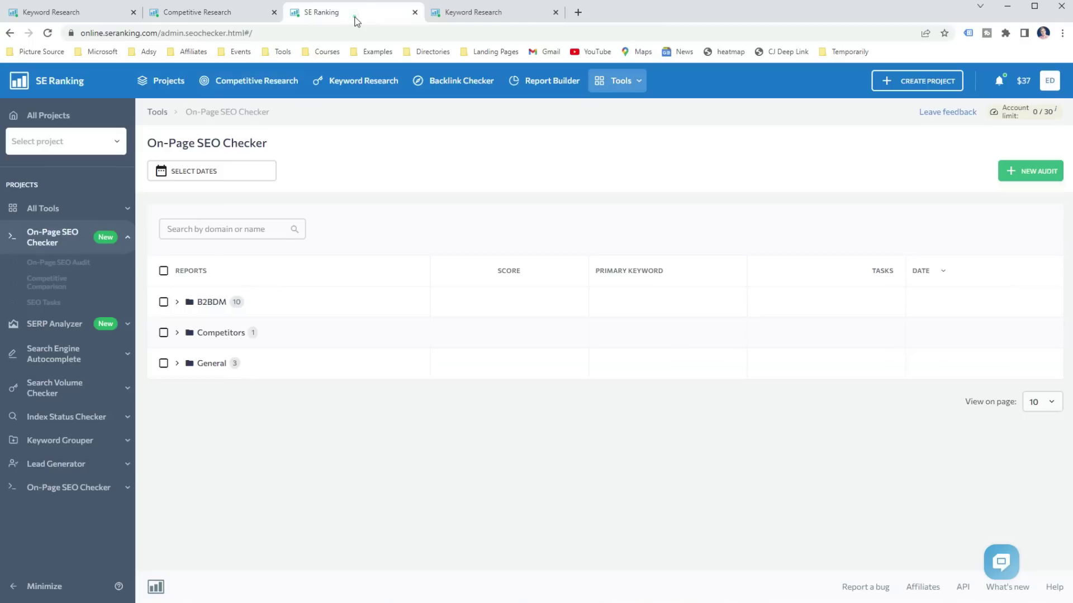
Start a new United States audit with the homelyville shower-mold-removal page URL
left_click(1039, 177)
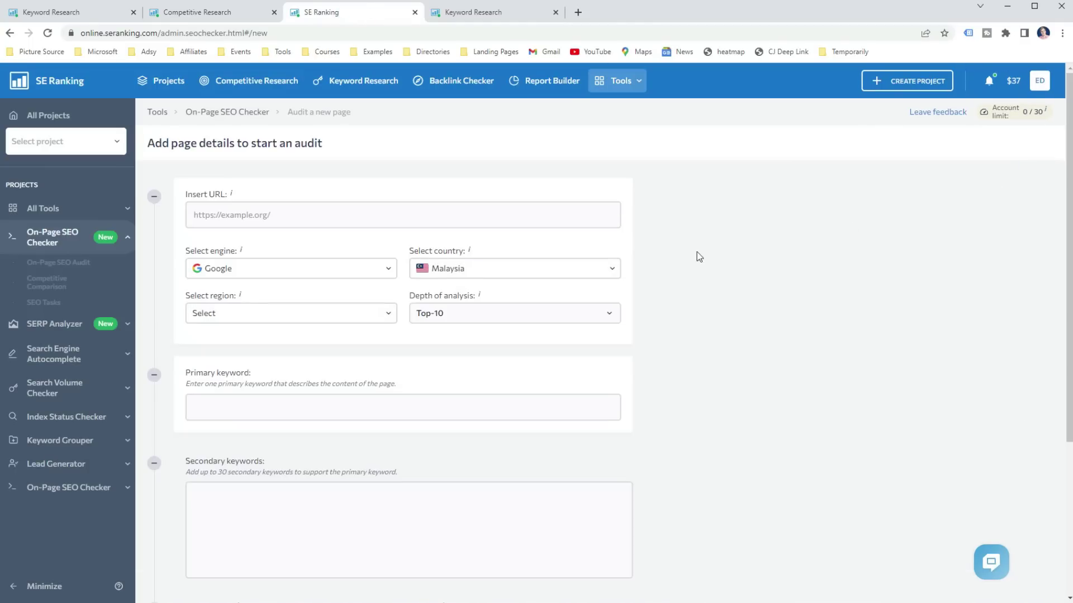
left_click(573, 269)
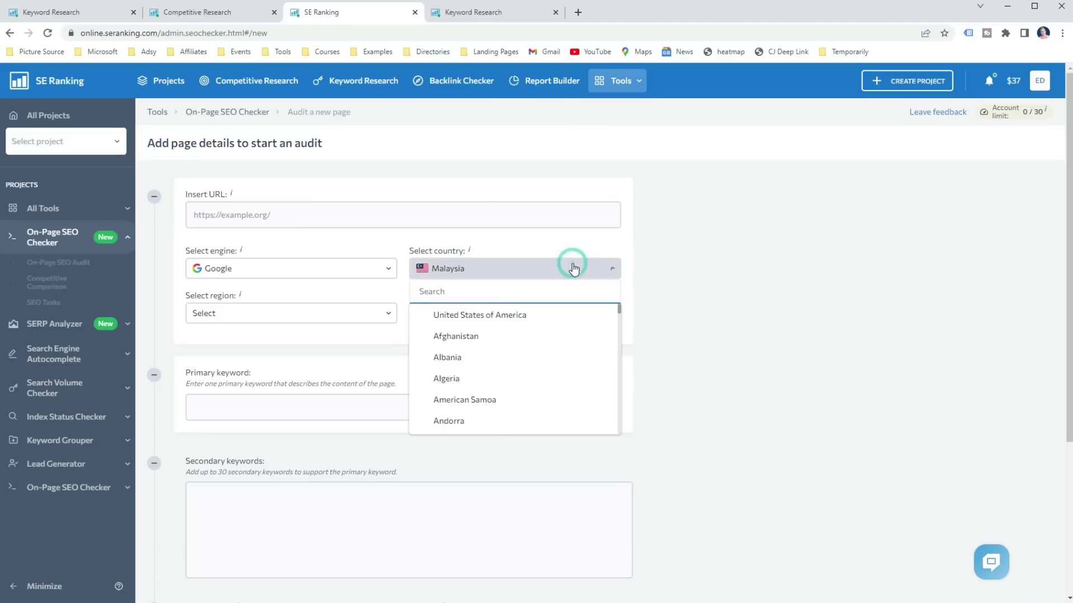
left_click(507, 316)
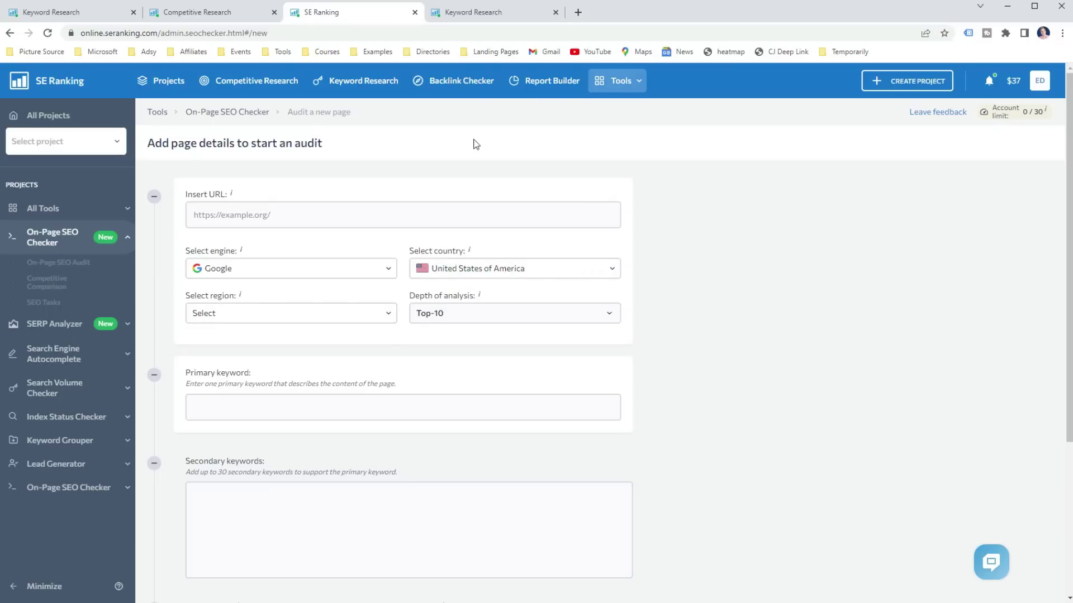
left_click(487, 12)
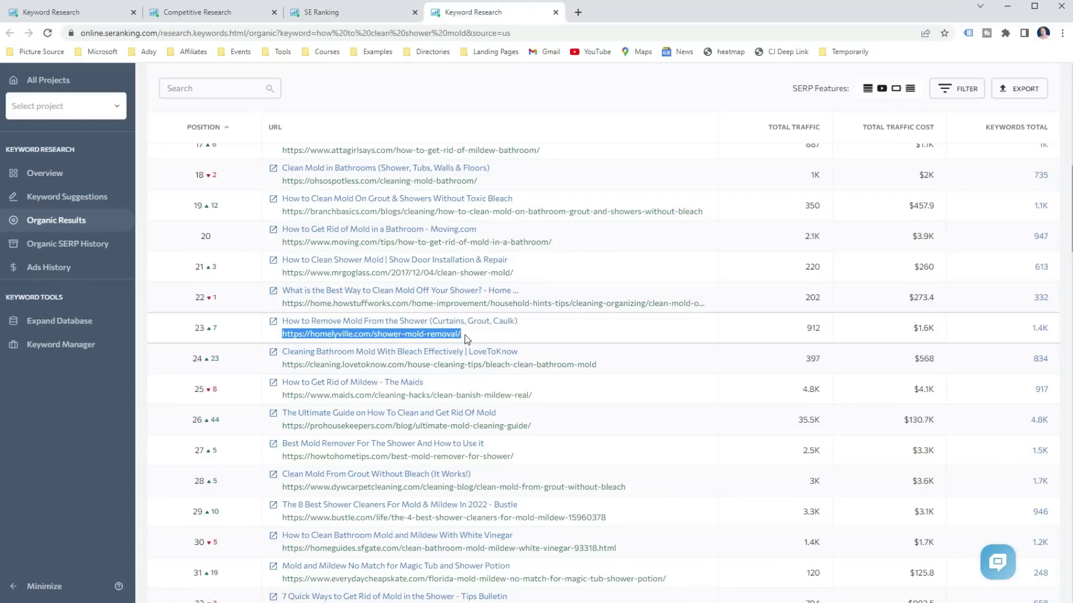
left_click(327, 12)
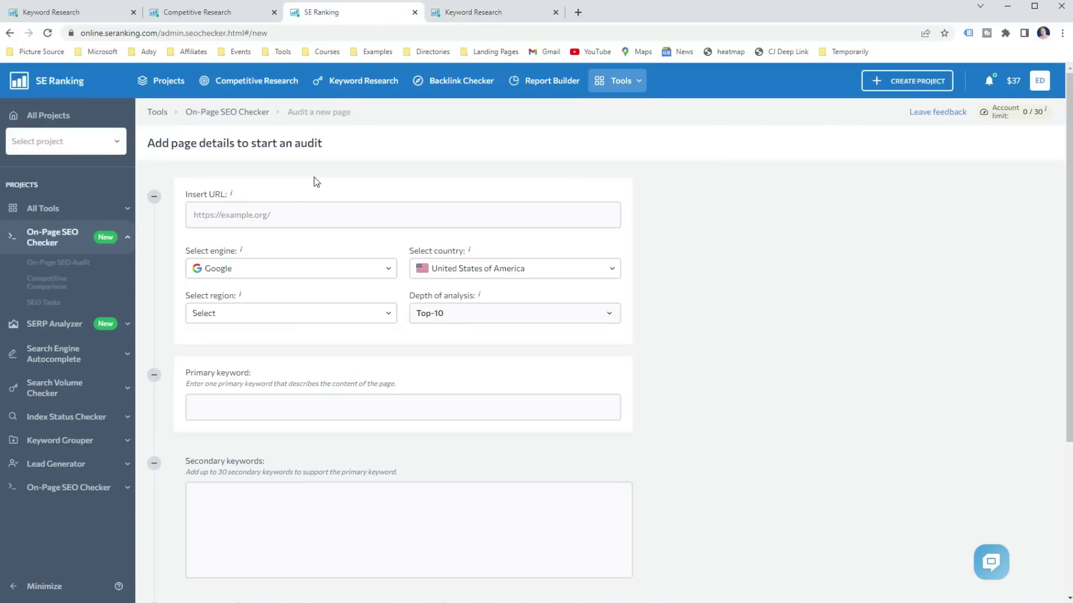
left_click(302, 216)
type("https://homelyville.com/shower-mold-removal/")
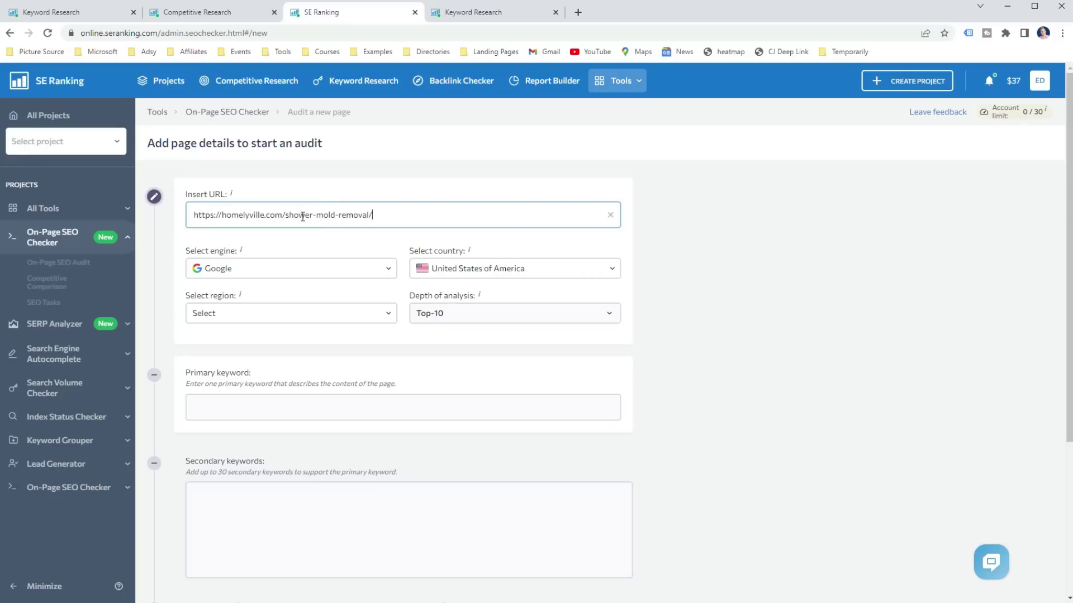
Use 'how to clean shower mold' as primary keyword and report name, and run the audit
left_click(285, 403)
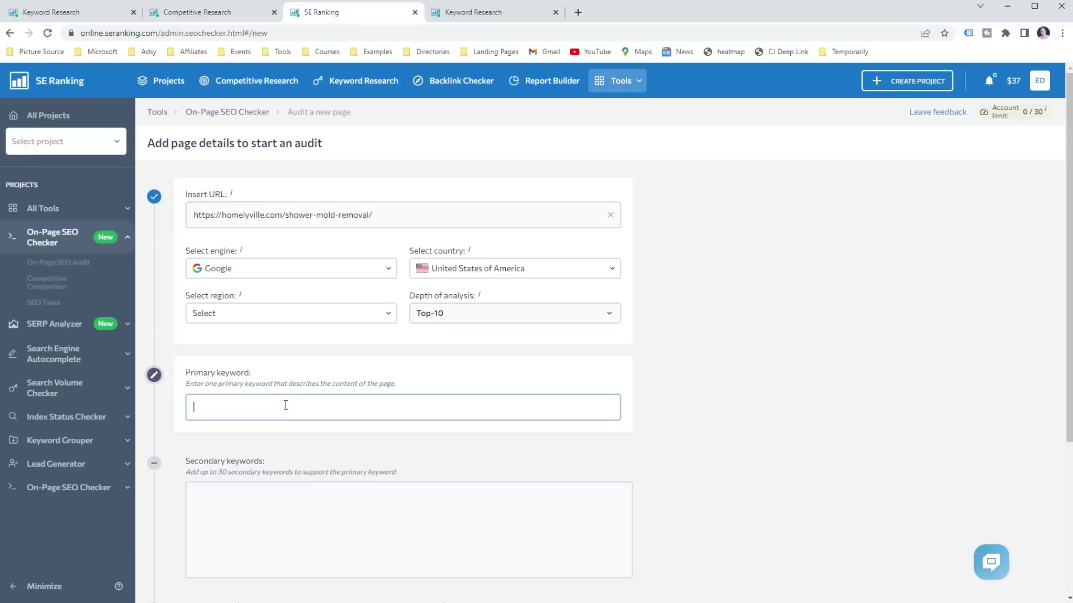
key("super+v")
left_click(305, 304)
scroll(350, 414, "down", 3)
left_click(365, 445)
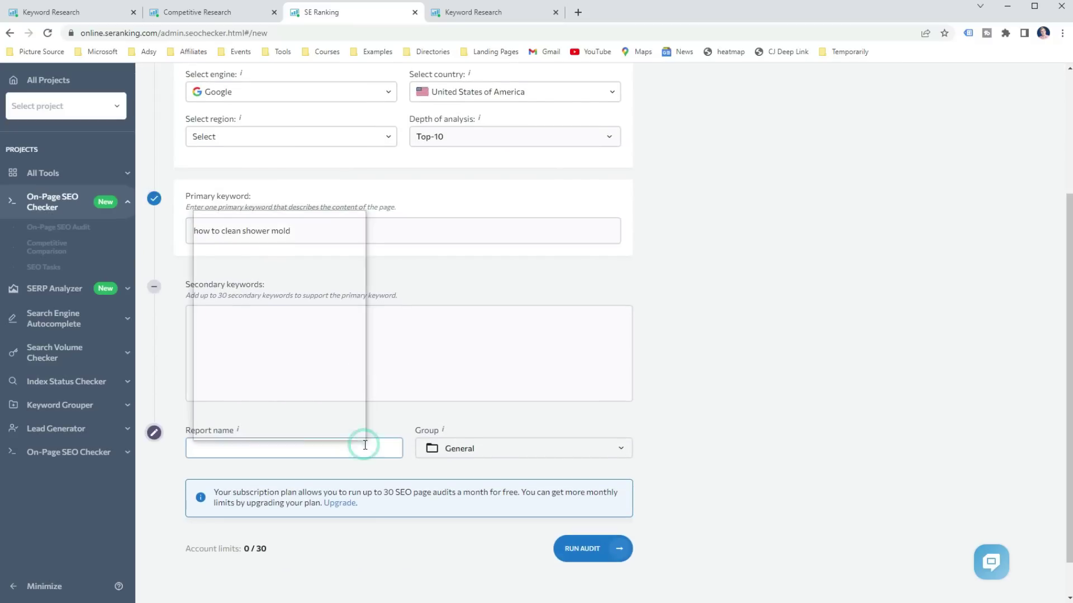
key("super+v")
left_click(279, 338)
left_click(581, 549)
scroll(783, 499, "down", 8)
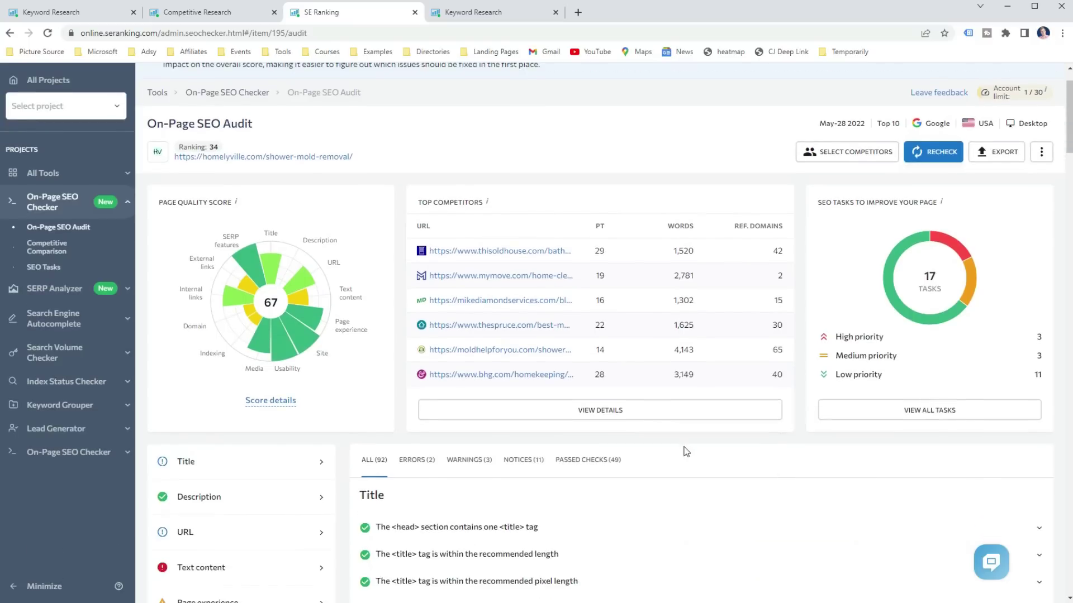
left_click(248, 443)
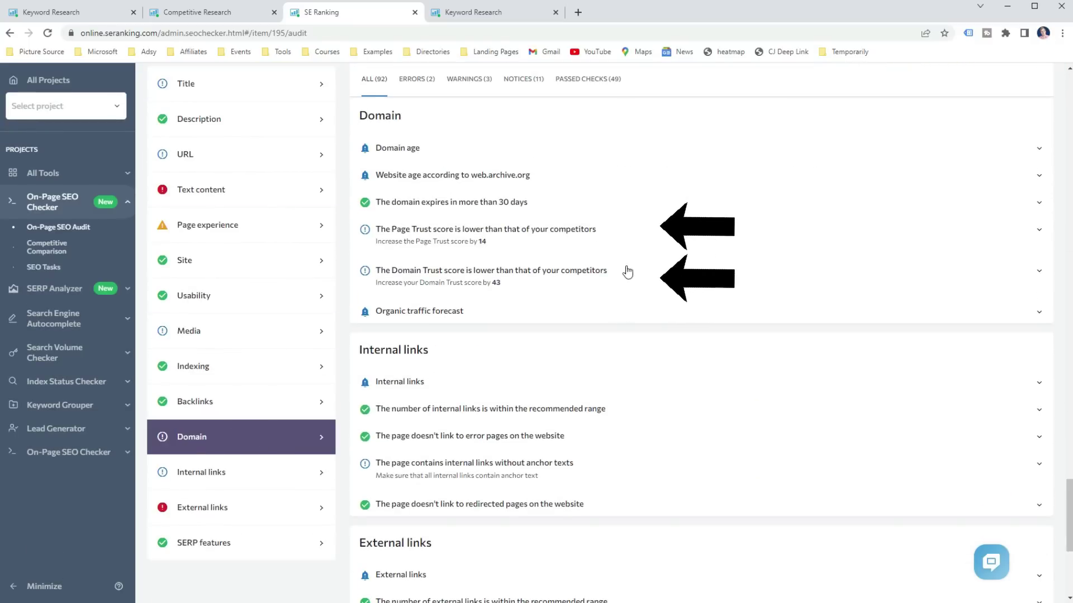
Expand Page Trust (8 vs 22–31.9) and Domain Trust (33 vs 76–99) comparison charts
left_click(663, 239)
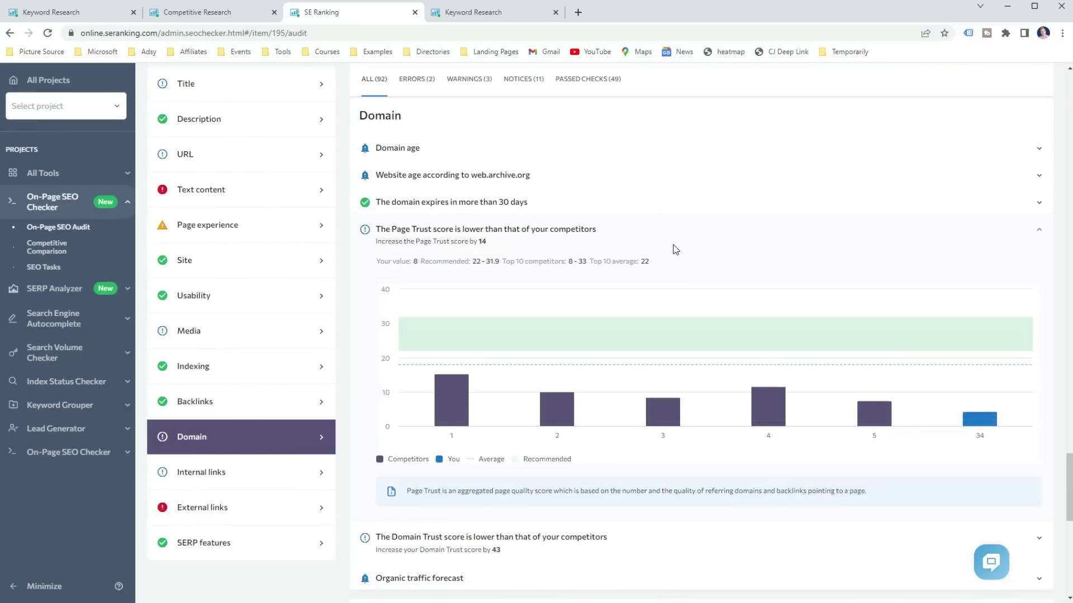
scroll(674, 271, "down", 1)
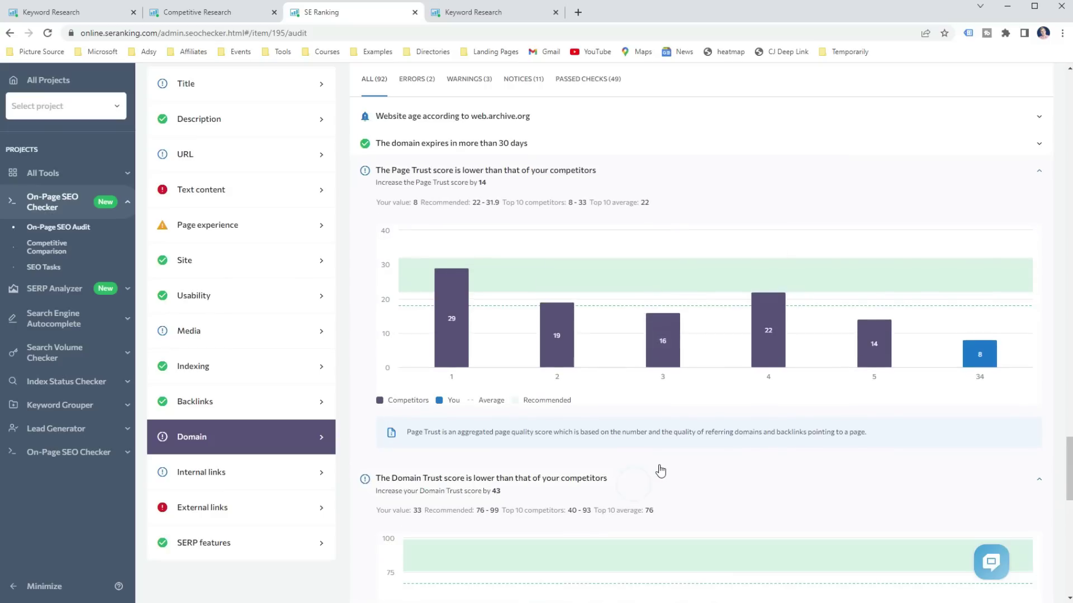
left_click(661, 471)
scroll(671, 447, "down", 1)
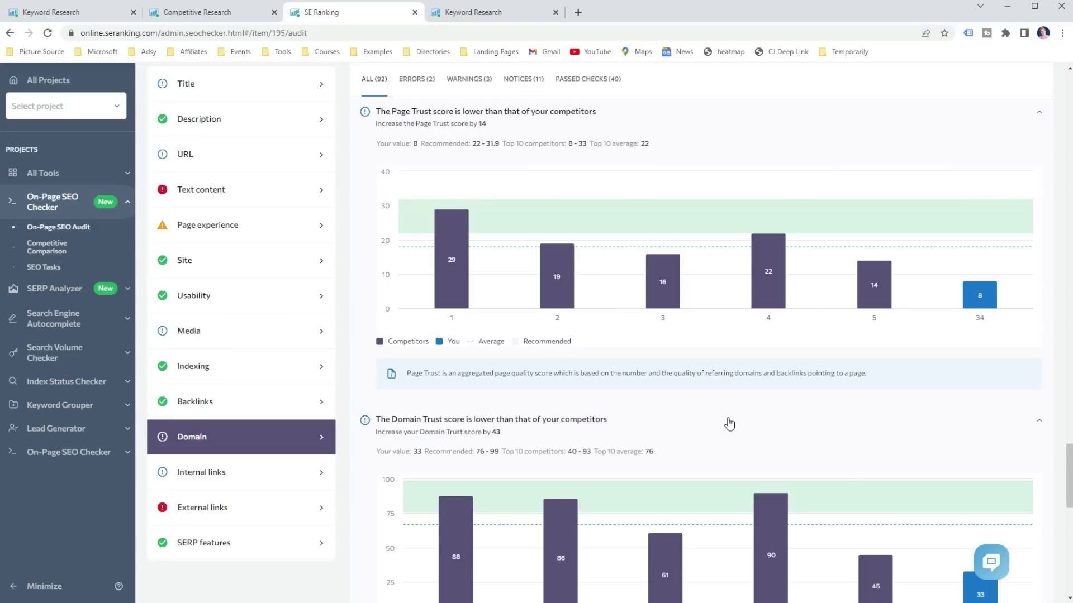
Expand the Backlinks charts for 11 referring domains and 41 inbound page links versus competitors
left_click(290, 412)
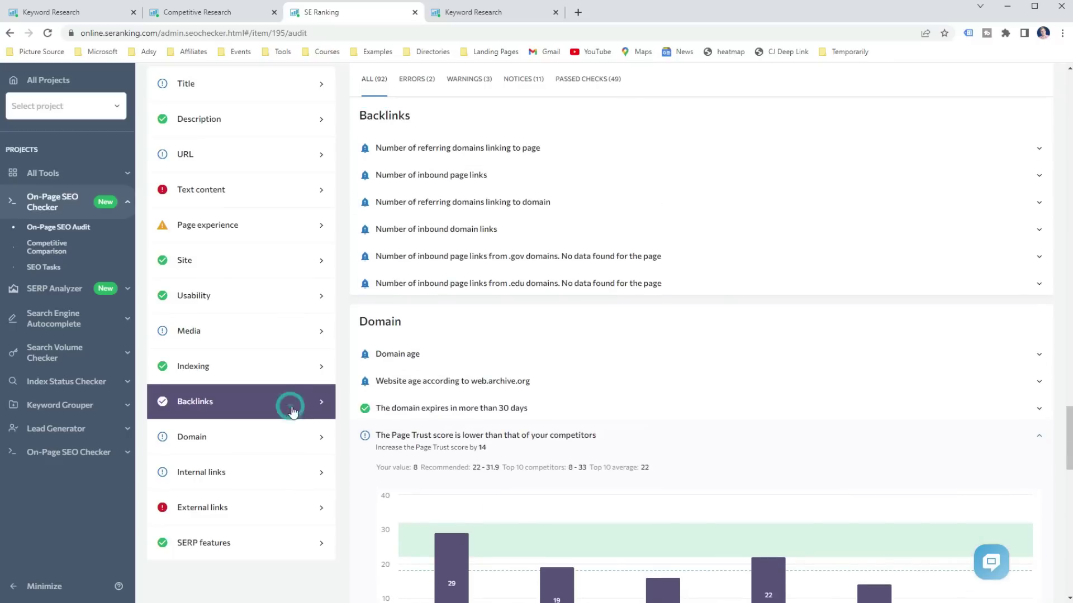
left_click(551, 211)
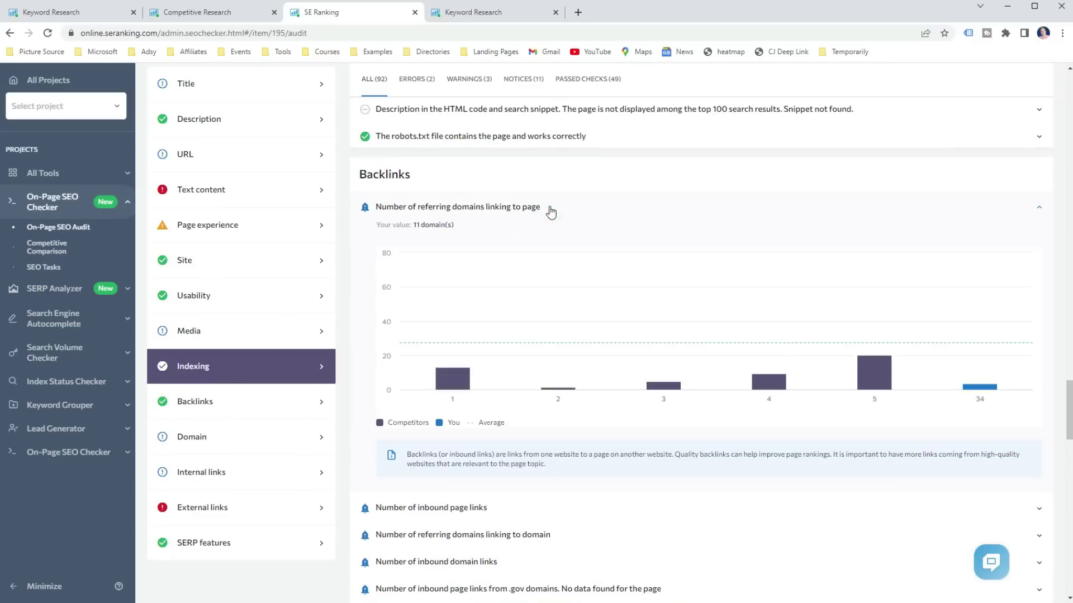
scroll(563, 218, "down", 2)
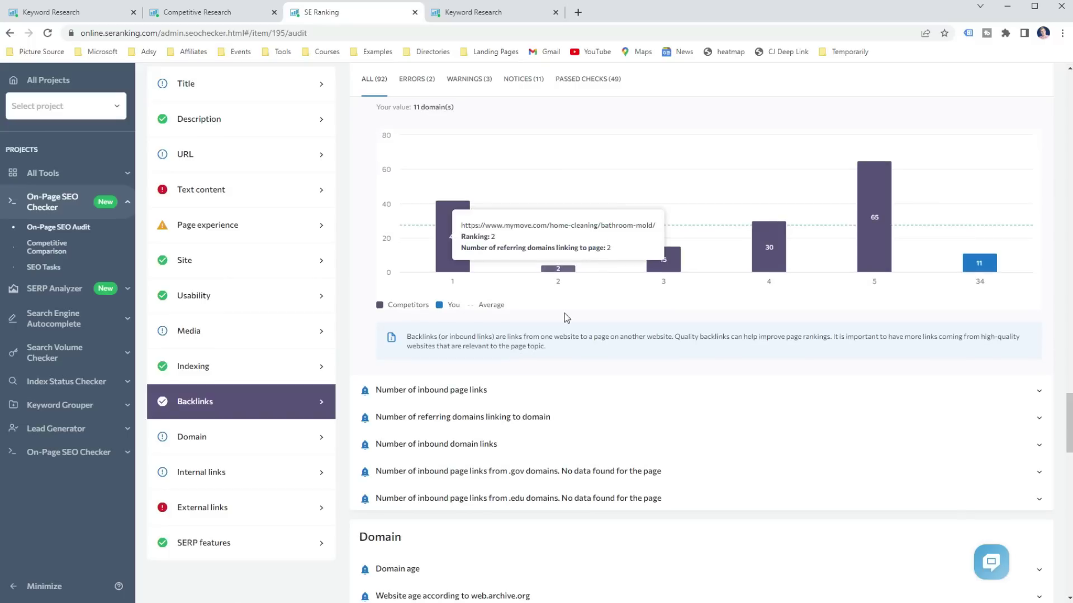
left_click(511, 387)
scroll(546, 398, "up", 2)
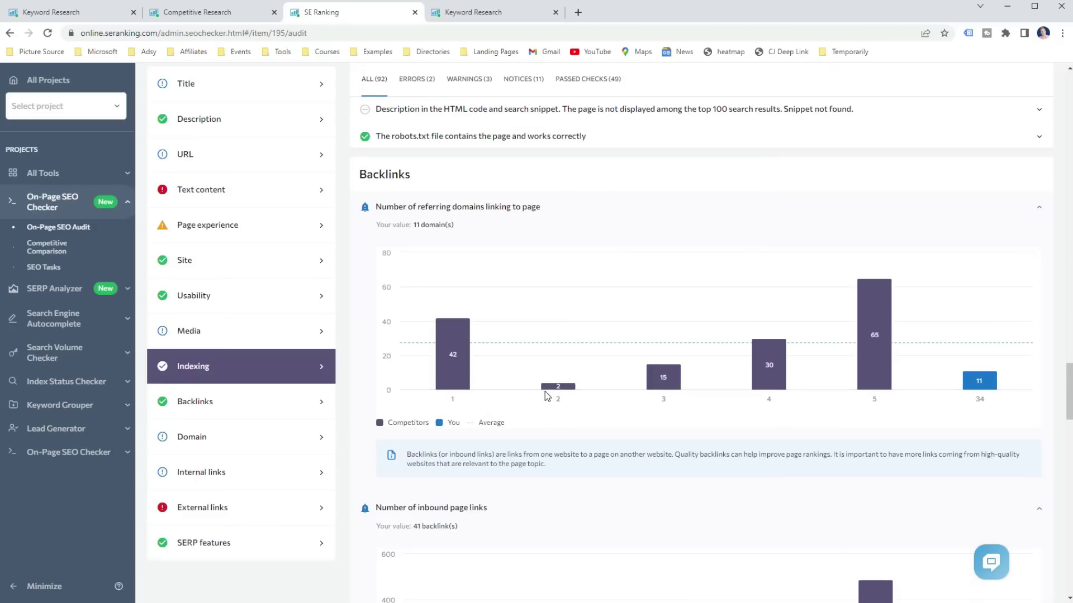
scroll(545, 397, "down", 2)
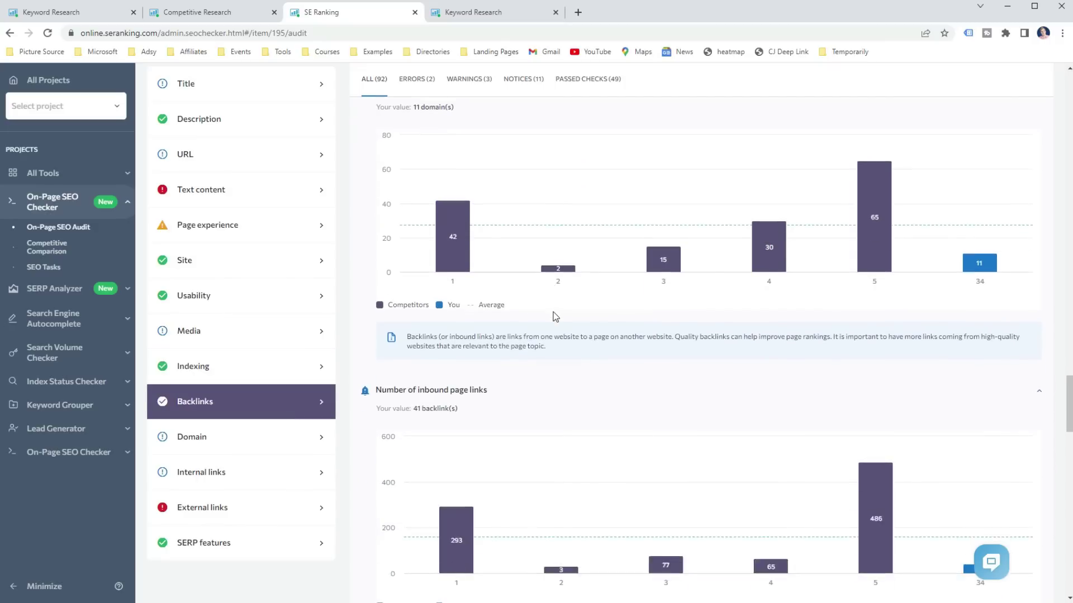
scroll(483, 468, "down", 4)
Open the Competitive Comparison for the shower-mold-removal audit
left_click(46, 247)
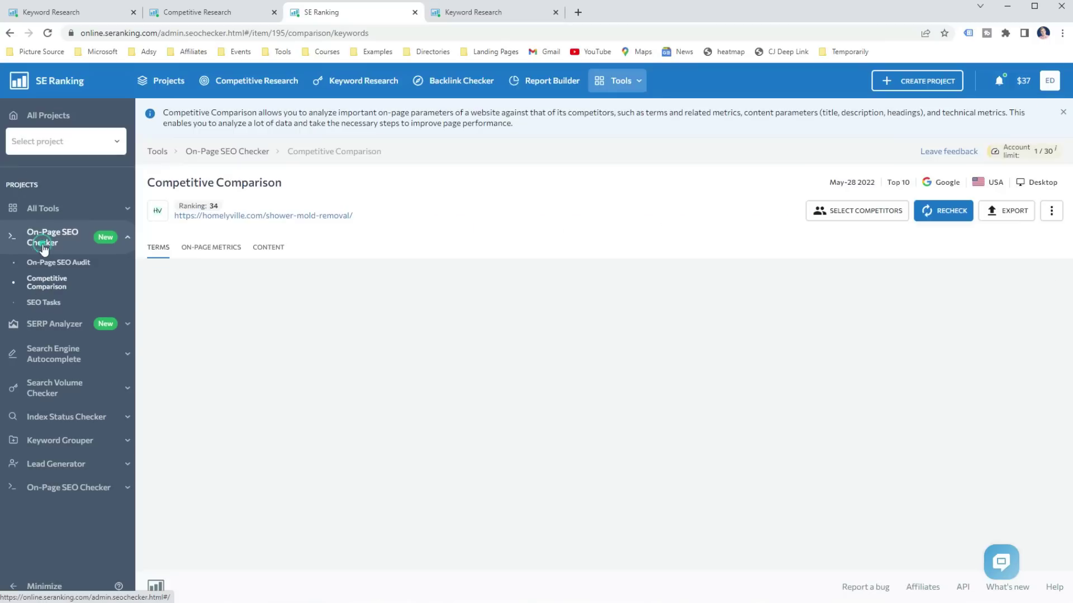
left_click(977, 288)
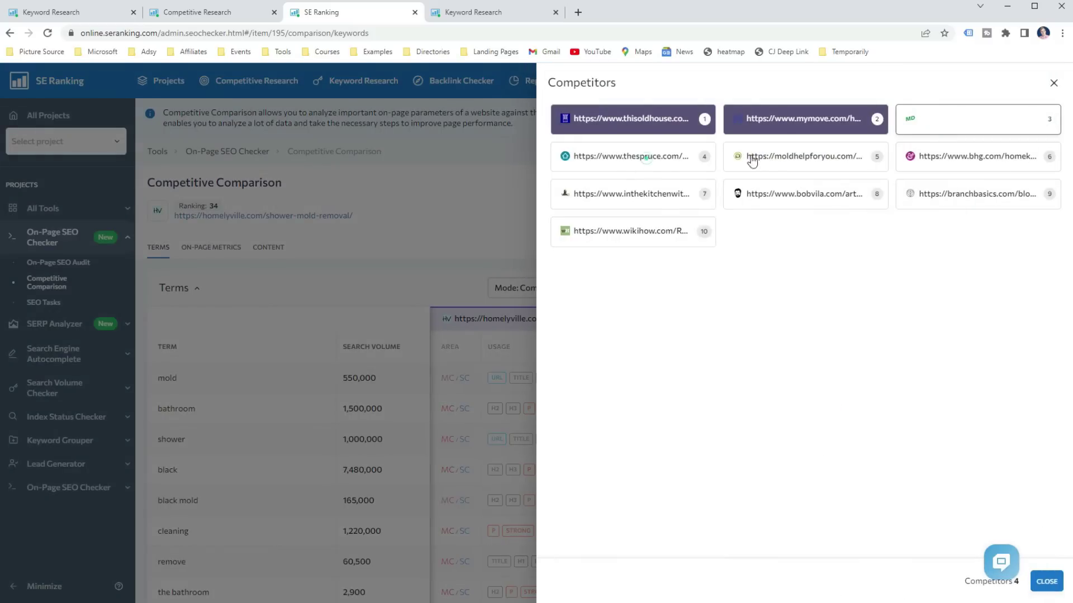
left_click(1046, 581)
Browse the top-10 competitor pages with word counts, PT, DT, referring domains and scores
left_click(832, 212)
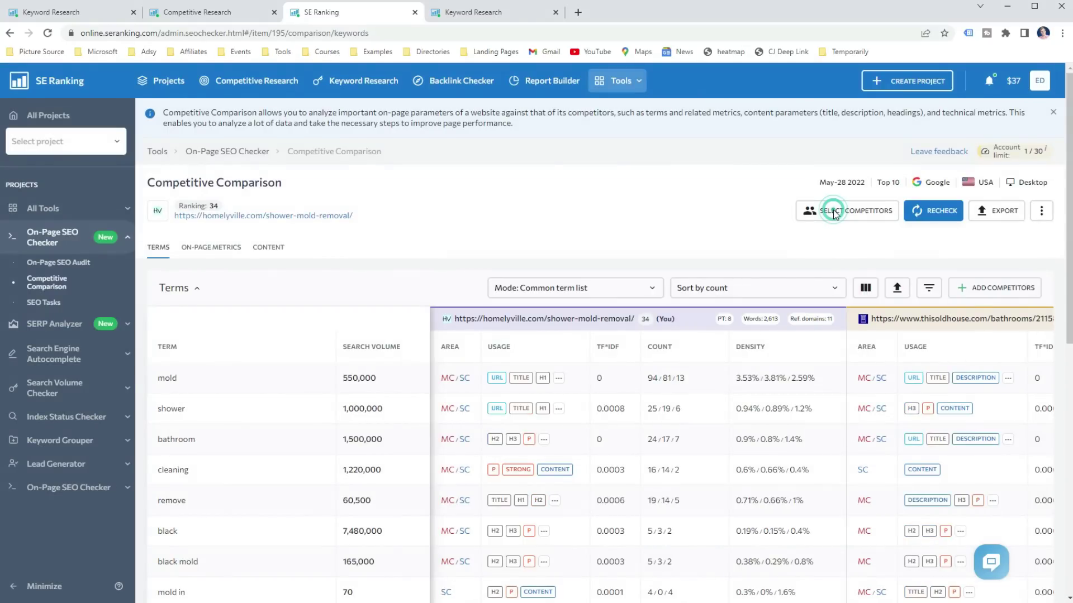
scroll(512, 224, "down", 5)
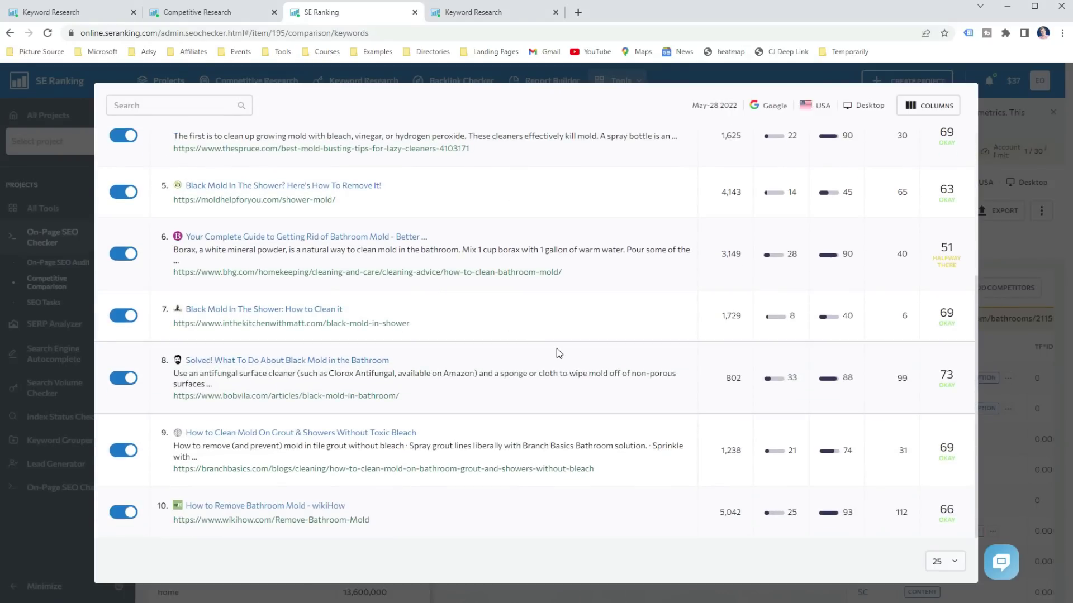
scroll(556, 347, "up", 1)
scroll(556, 349, "down", 1)
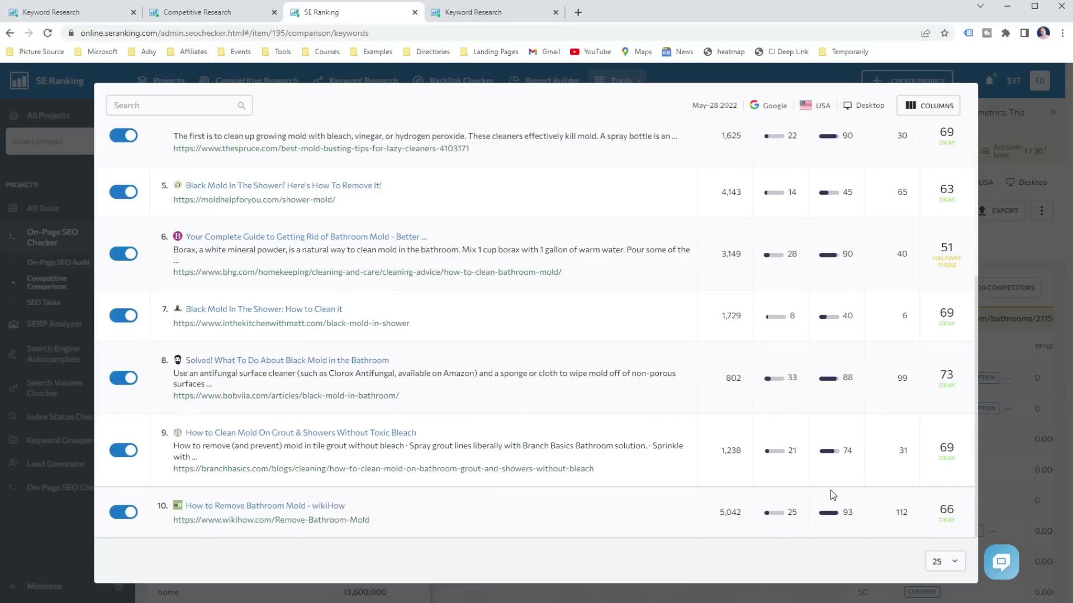
scroll(852, 403, "up", 1)
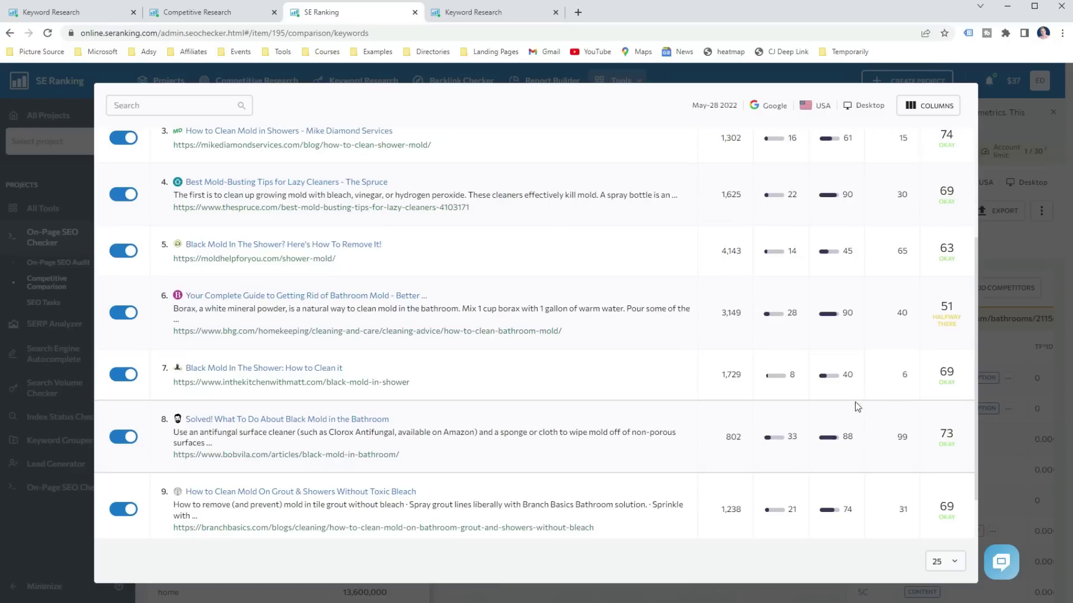
scroll(837, 433, "up", 3)
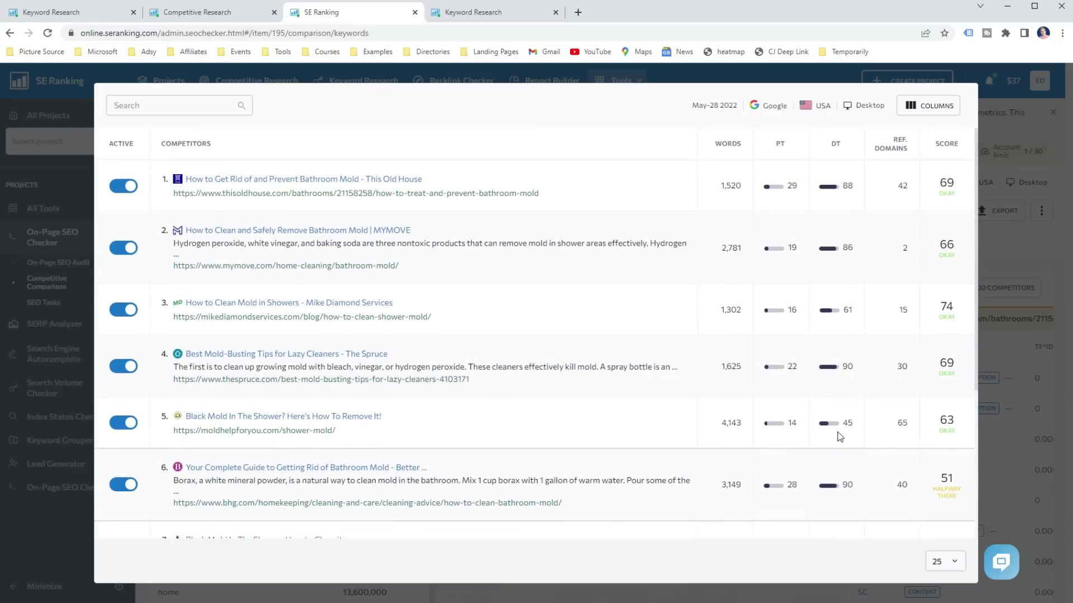
left_click(938, 106)
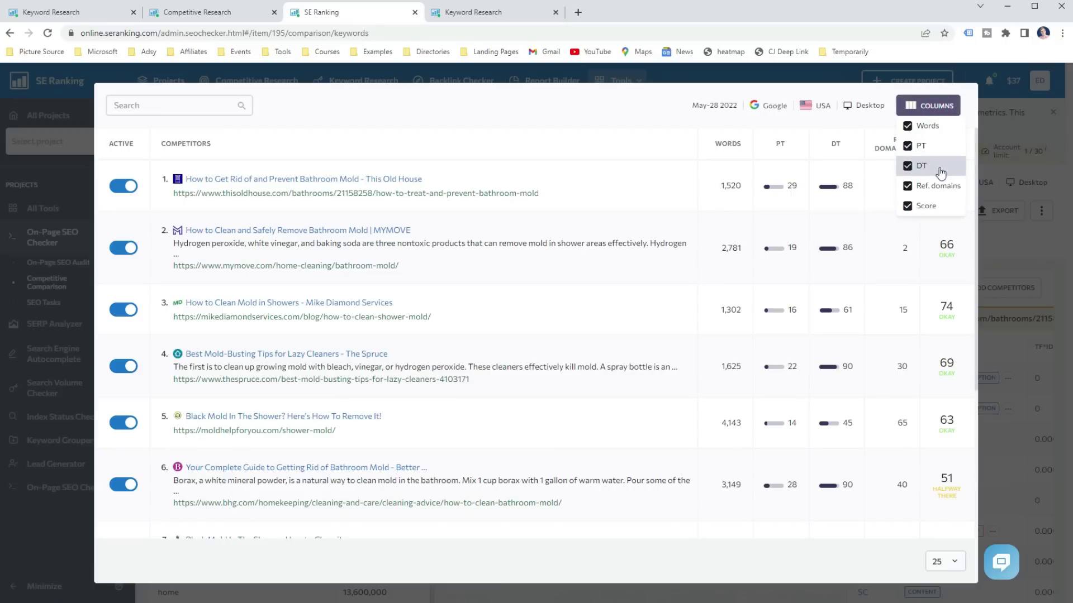
left_click(939, 106)
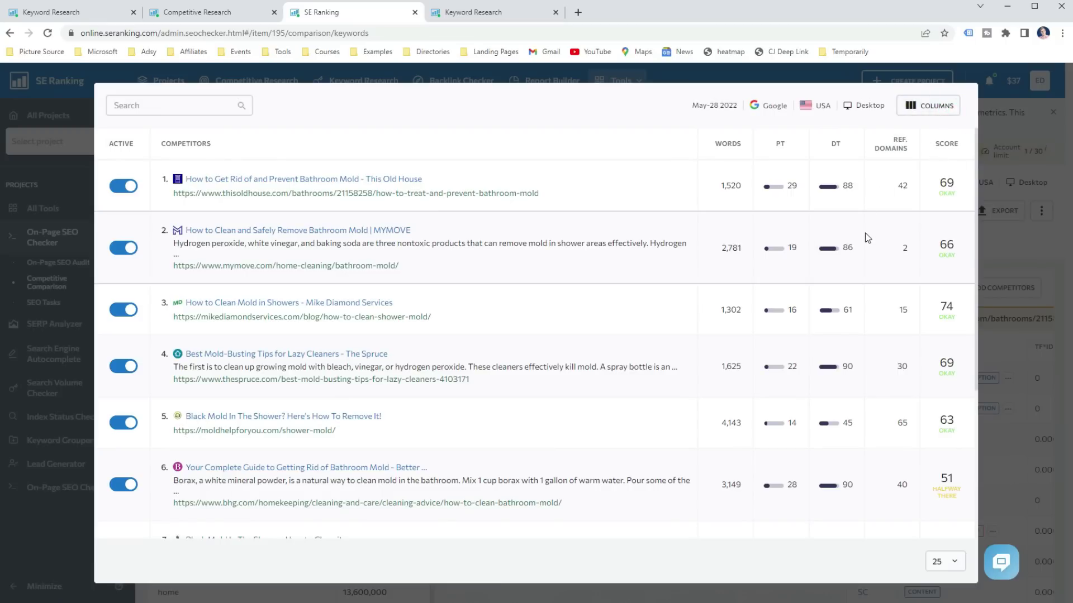
scroll(865, 239, "down", 1)
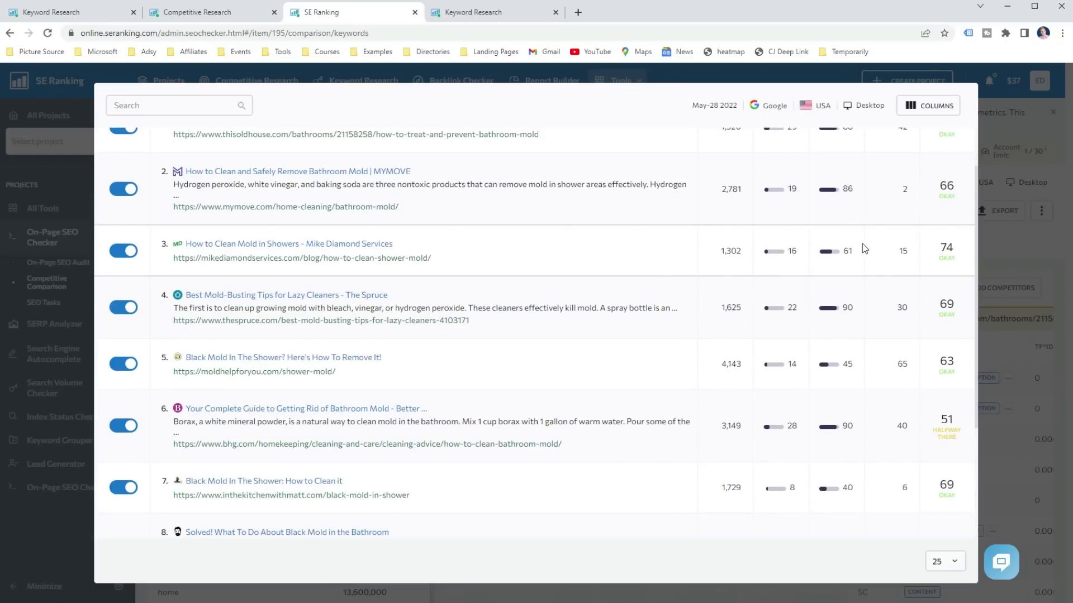
scroll(862, 252, "up", 1)
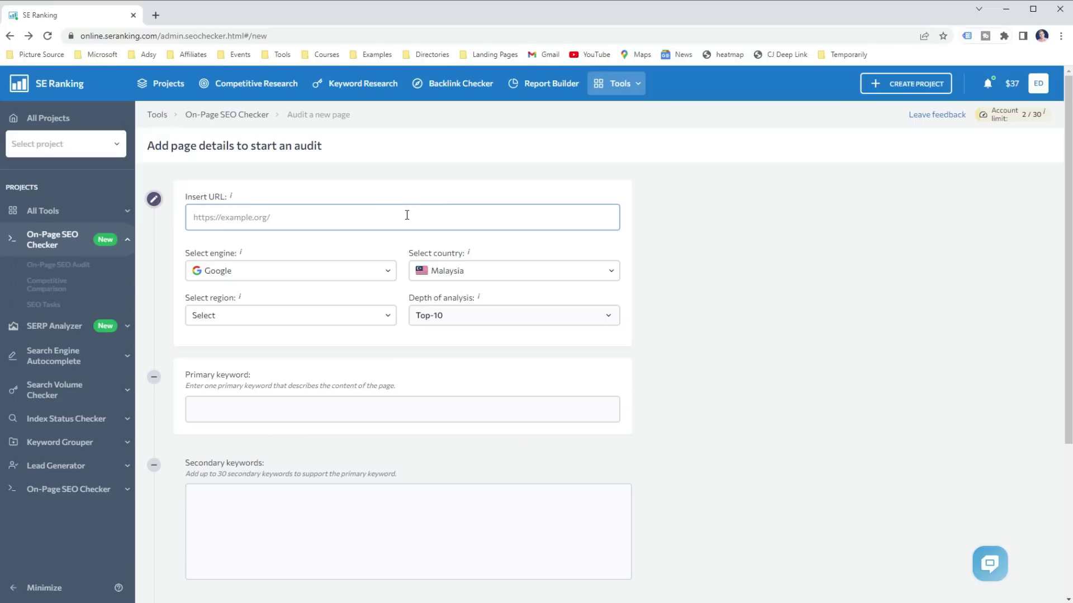
Enter the almanac.com onions URL, country United States, and keyword 'how to grow onions'
key("super+v")
left_click(268, 312)
left_click(486, 272)
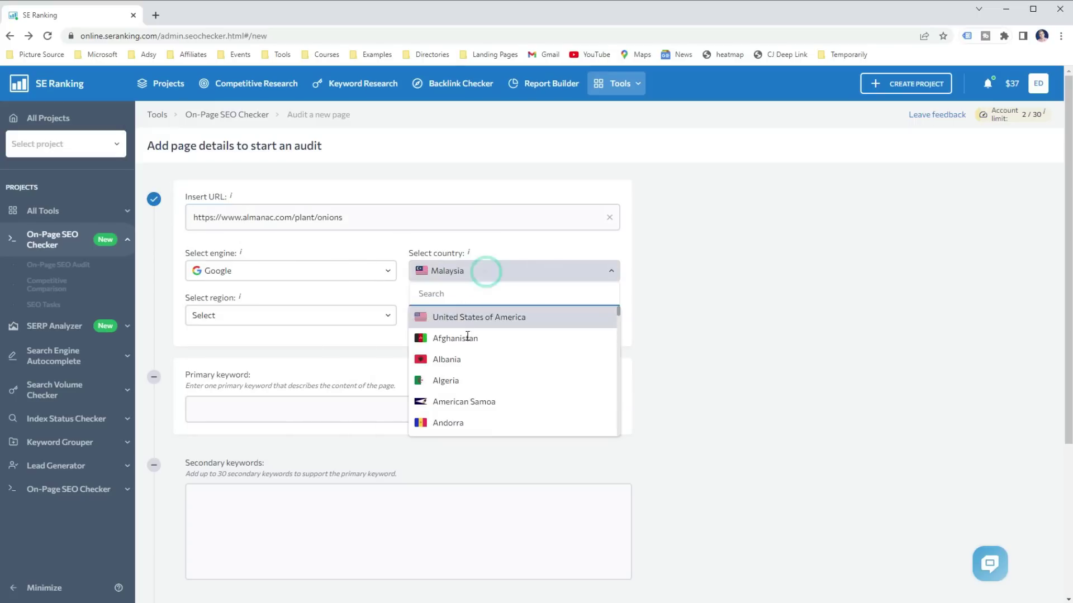
left_click(472, 318)
left_click(311, 408)
key("super+v")
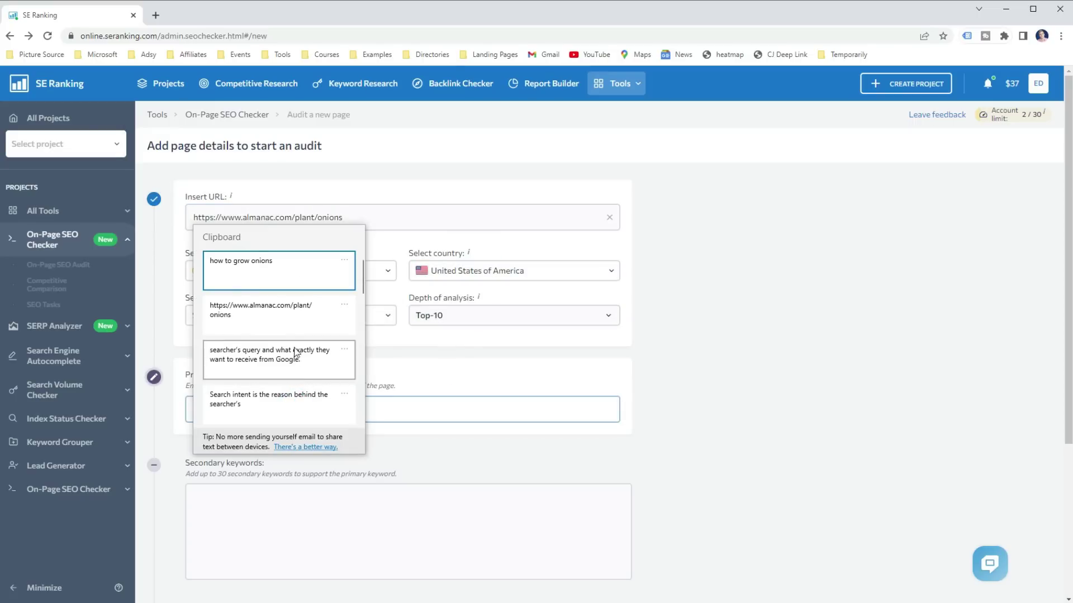
left_click(279, 312)
scroll(311, 340, "down", 4)
triple_click(380, 191)
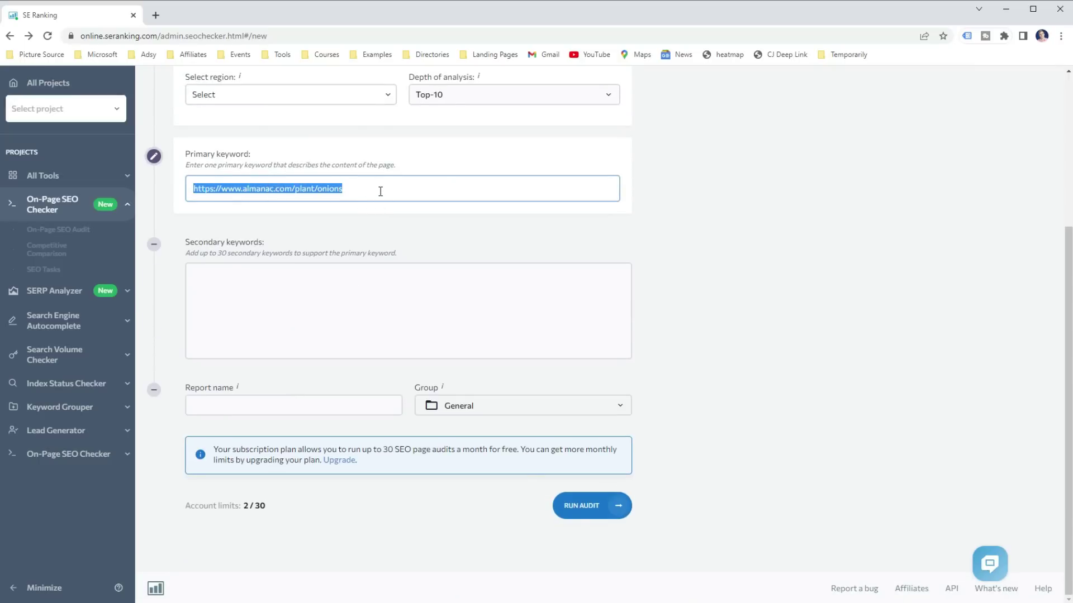
key("super+v")
left_click(274, 242)
Name the report 'how to grow onions' and run the audit
left_click(312, 411)
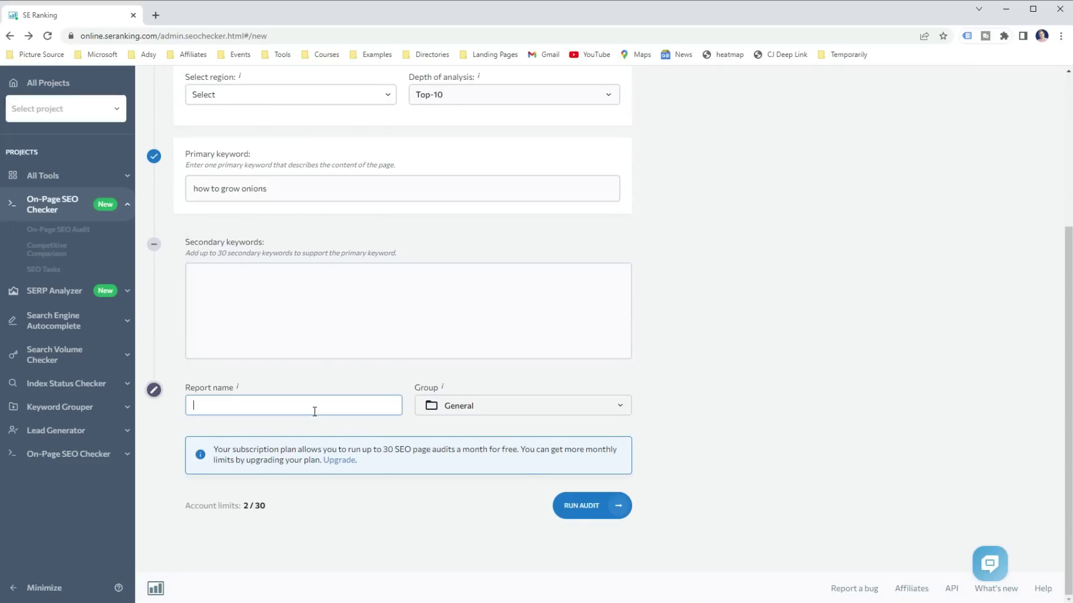
key("super+v")
left_click(287, 212)
scroll(794, 356, "up", 4)
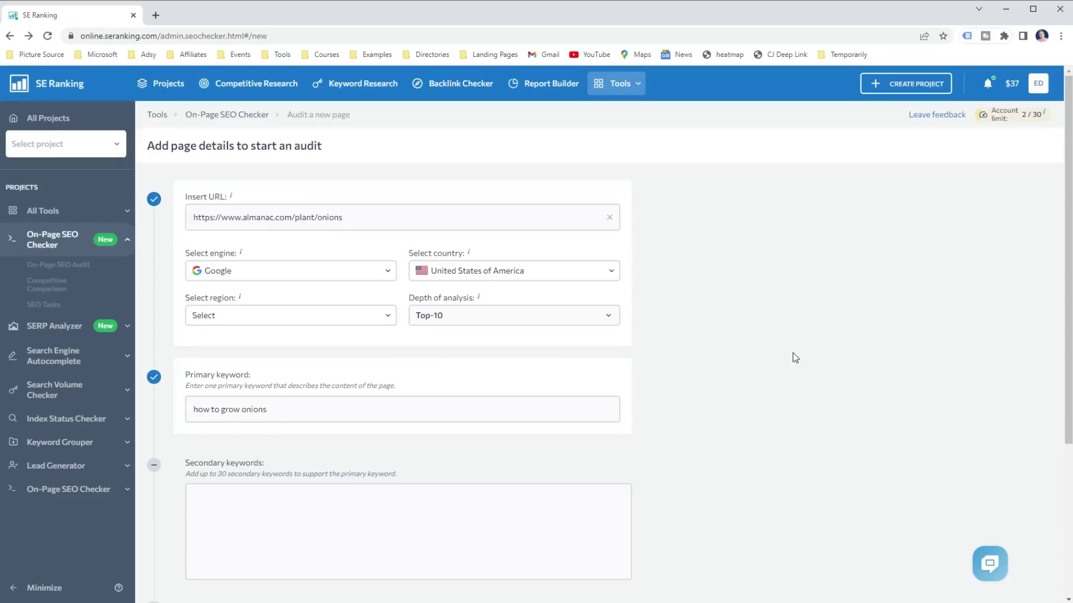
scroll(794, 354, "down", 4)
left_click(604, 496)
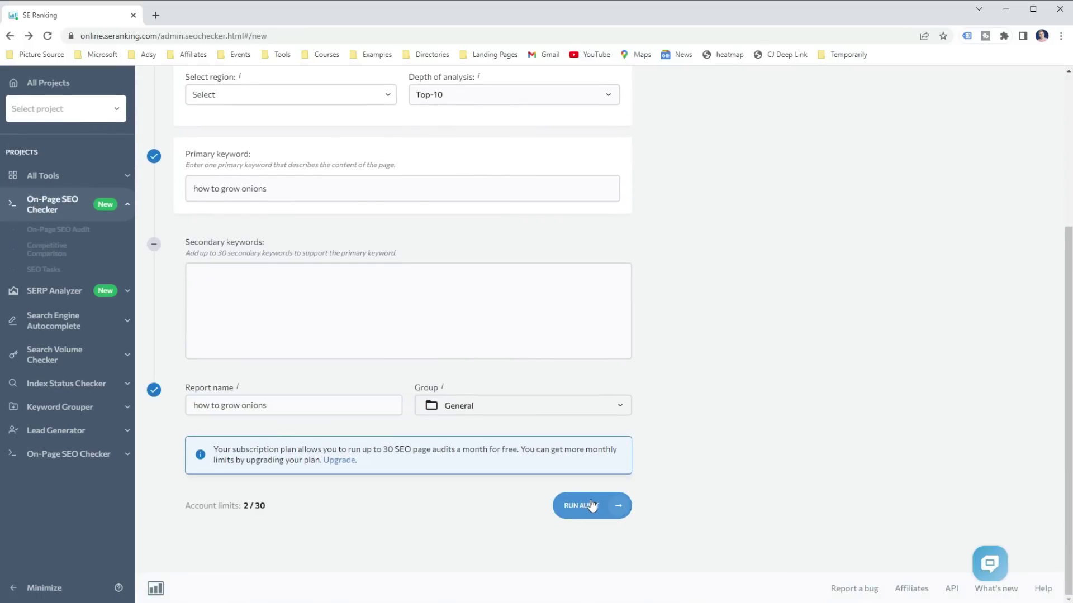
scroll(475, 336, "down", 2)
Expand the words-in-main-content chart and the full H2 lists of the first three pages
left_click(531, 506)
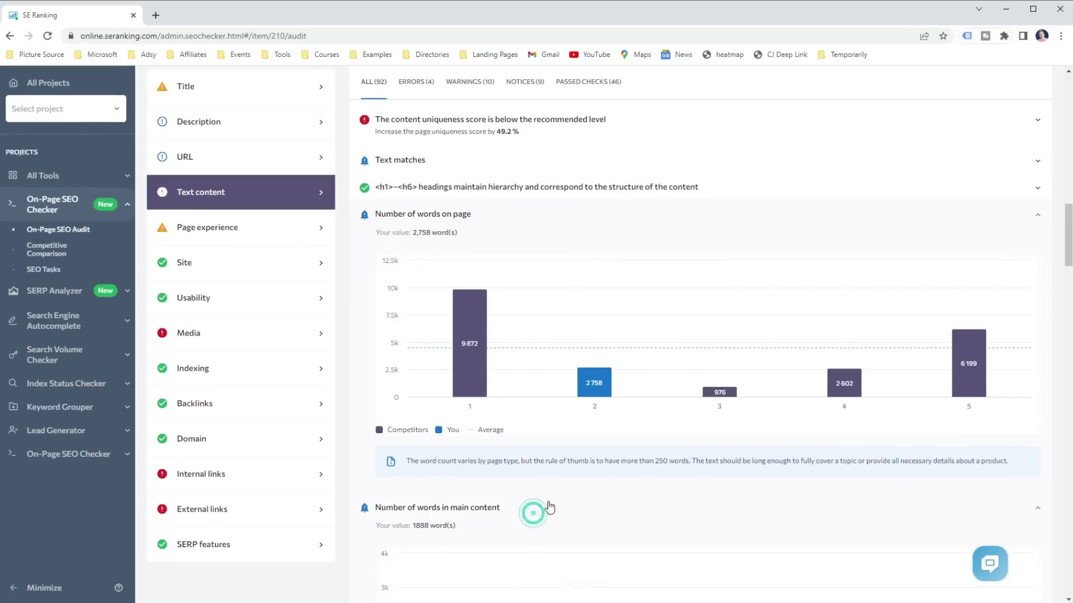
scroll(569, 435, "down", 2)
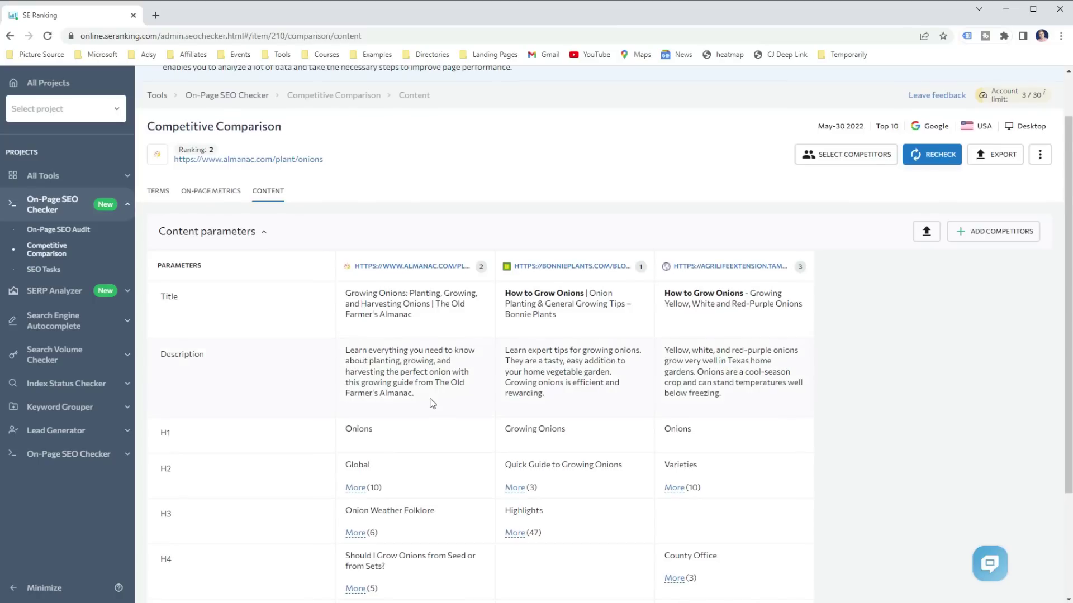
scroll(391, 363, "down", 3)
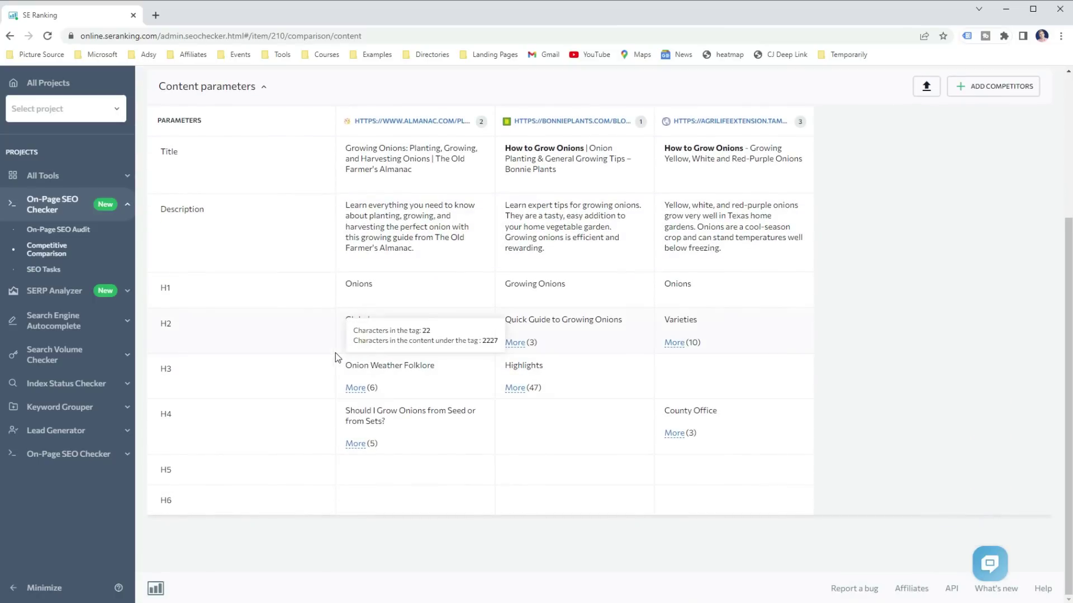
left_click(355, 342)
left_click(515, 343)
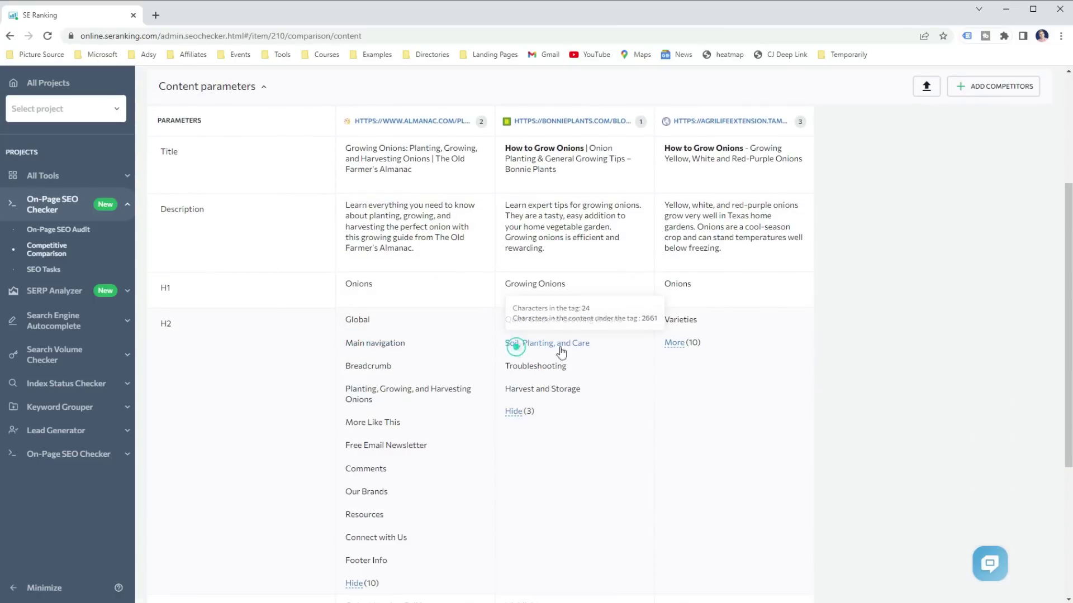
left_click(674, 343)
scroll(553, 327, "down", 2)
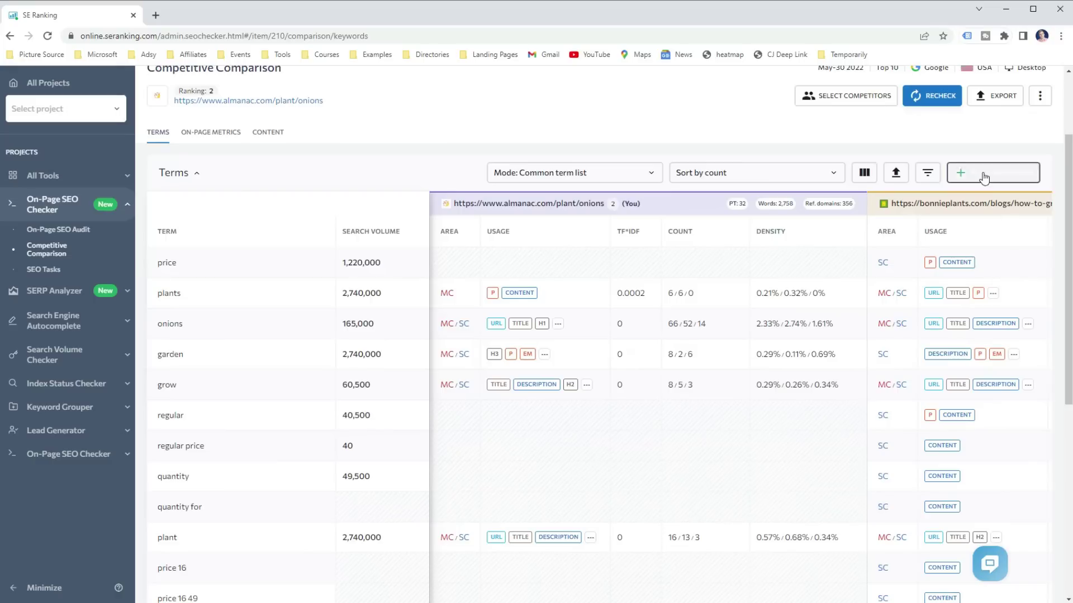
Add competitor page 5 to the comparison and return to the table
left_click(983, 174)
left_click(773, 164)
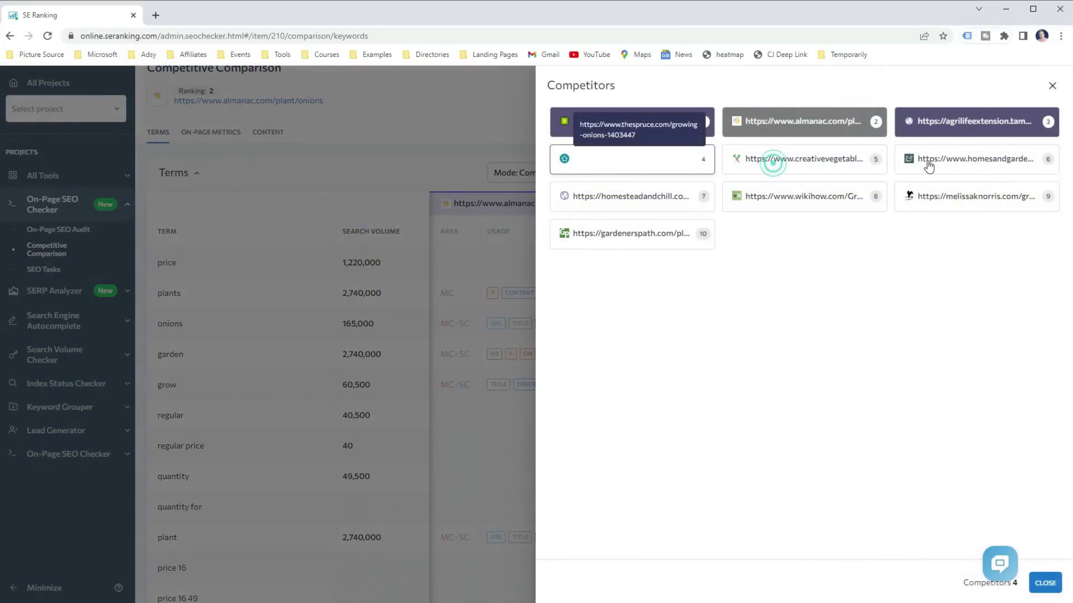
left_click(1044, 583)
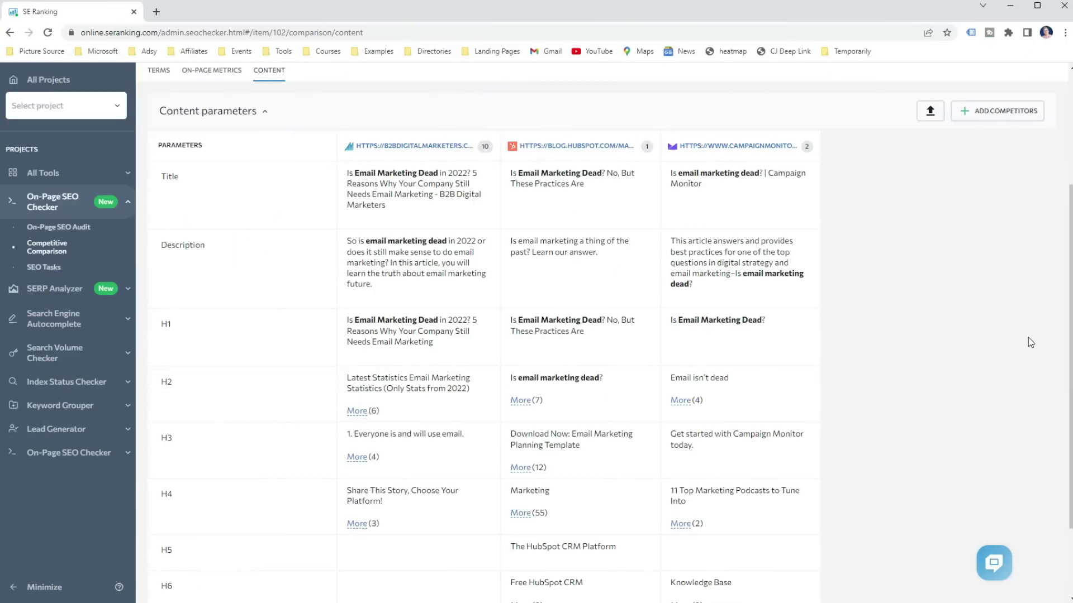
Expand the HubSpot H2 and H3 lists, the first page's H3s and Campaign Monitor's H2s
scroll(1006, 327, "down", 2)
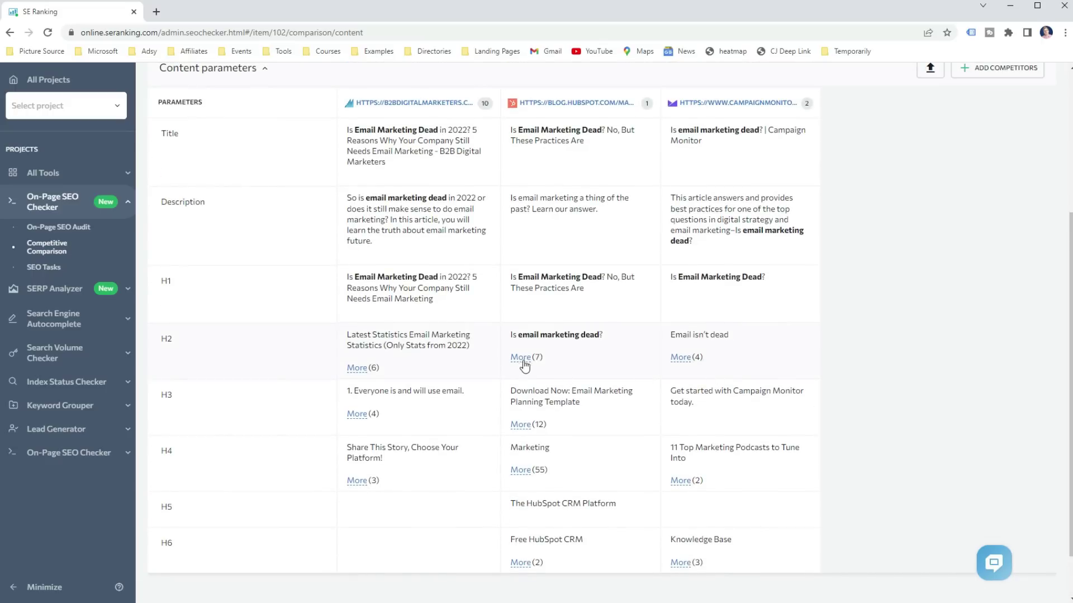
left_click(524, 361)
scroll(503, 425, "down", 1)
left_click(516, 495)
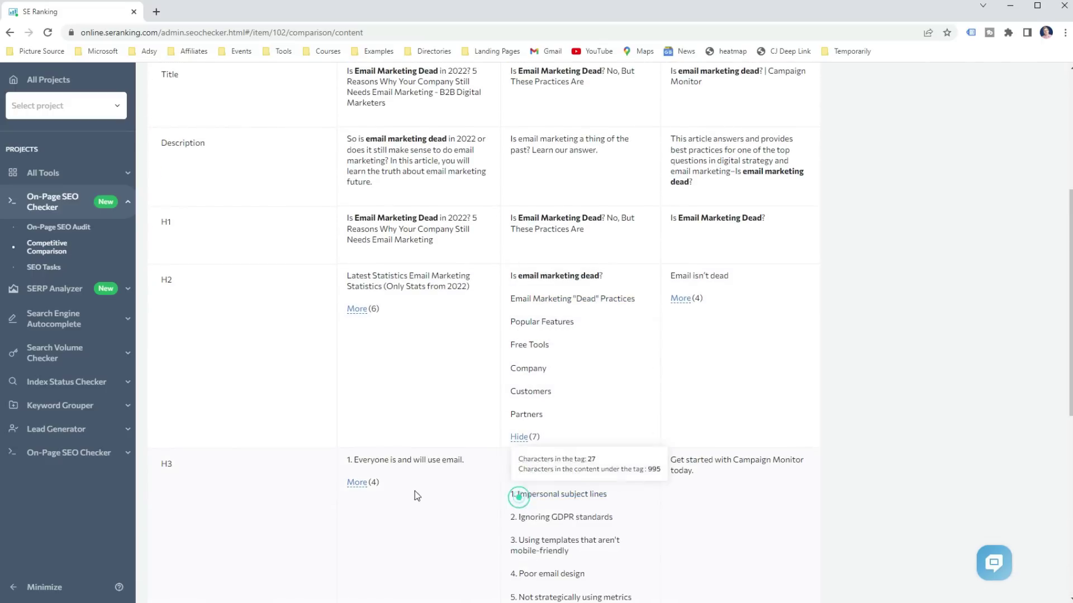
left_click(370, 489)
left_click(680, 297)
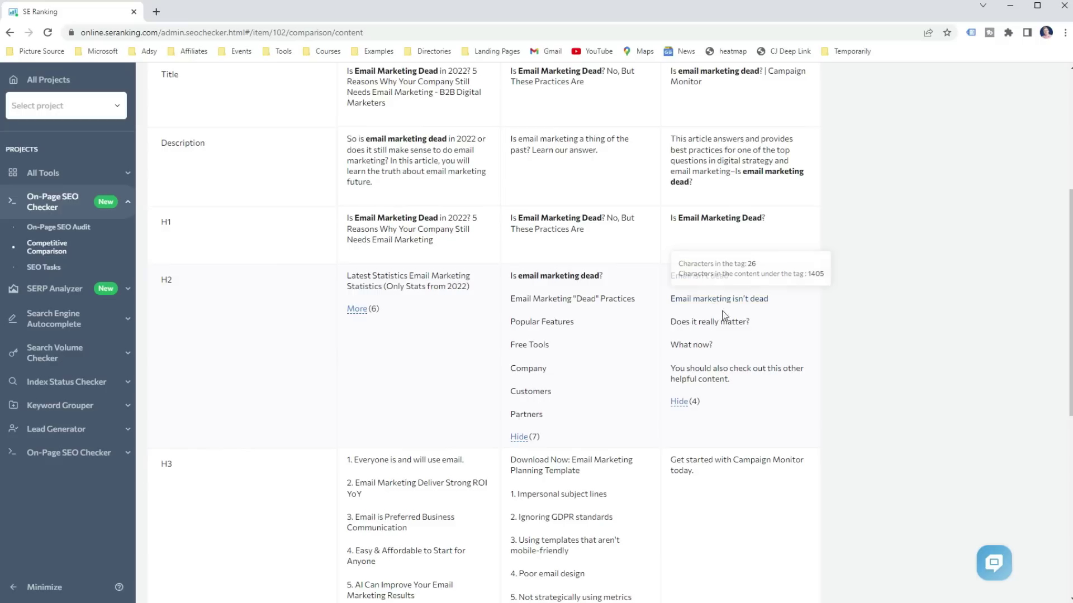
Expand all 55 H4 headings in the HubSpot column
scroll(773, 390, "down", 1)
scroll(772, 390, "down", 2)
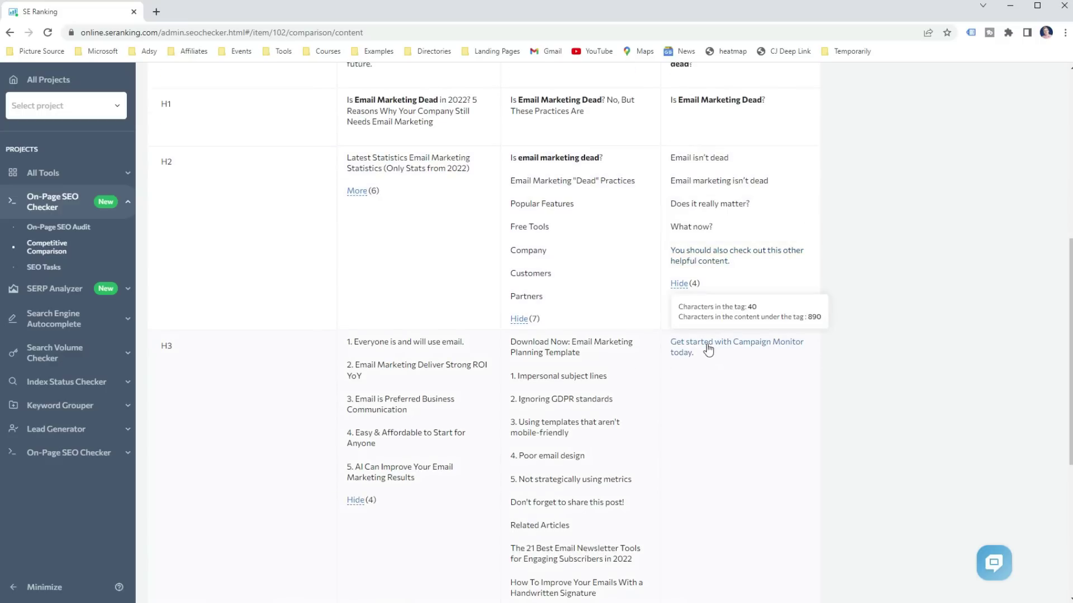
scroll(744, 353, "down", 2)
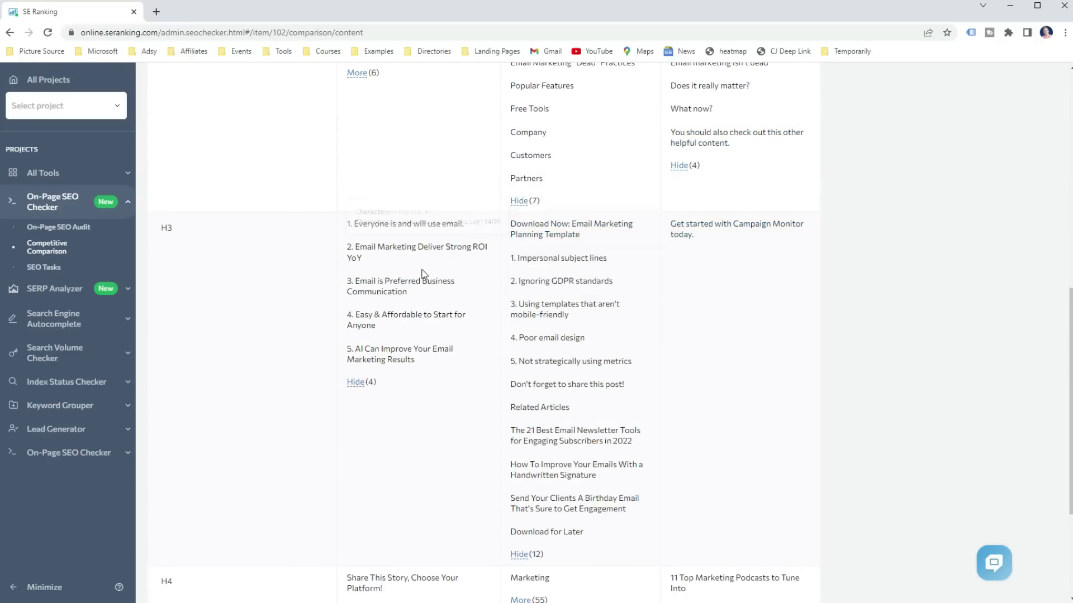
scroll(391, 291, "up", 9)
scroll(498, 366, "down", 4)
scroll(568, 334, "down", 5)
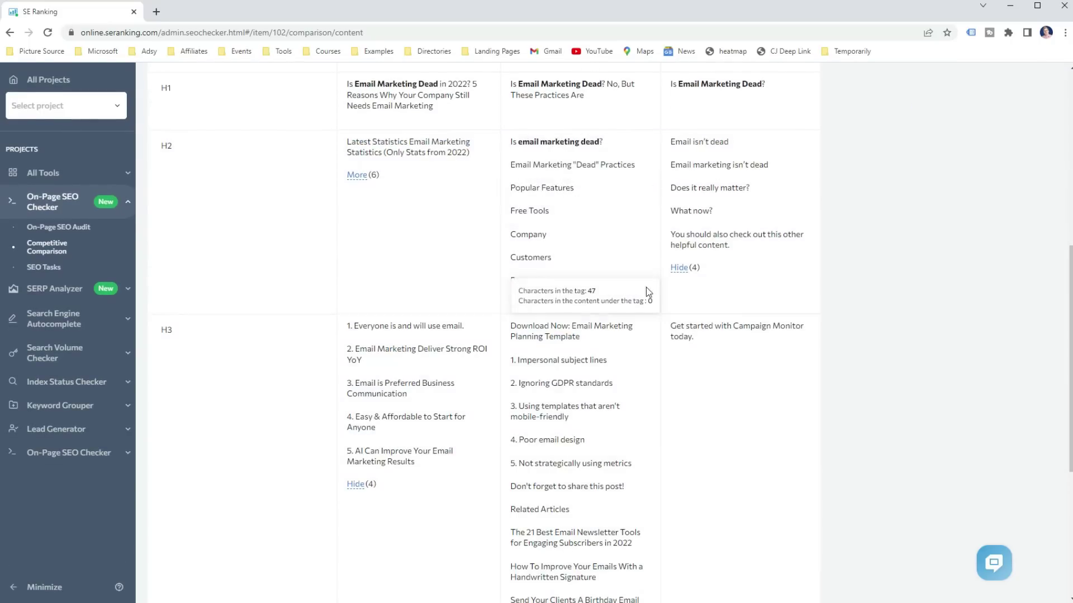
scroll(560, 428, "down", 3)
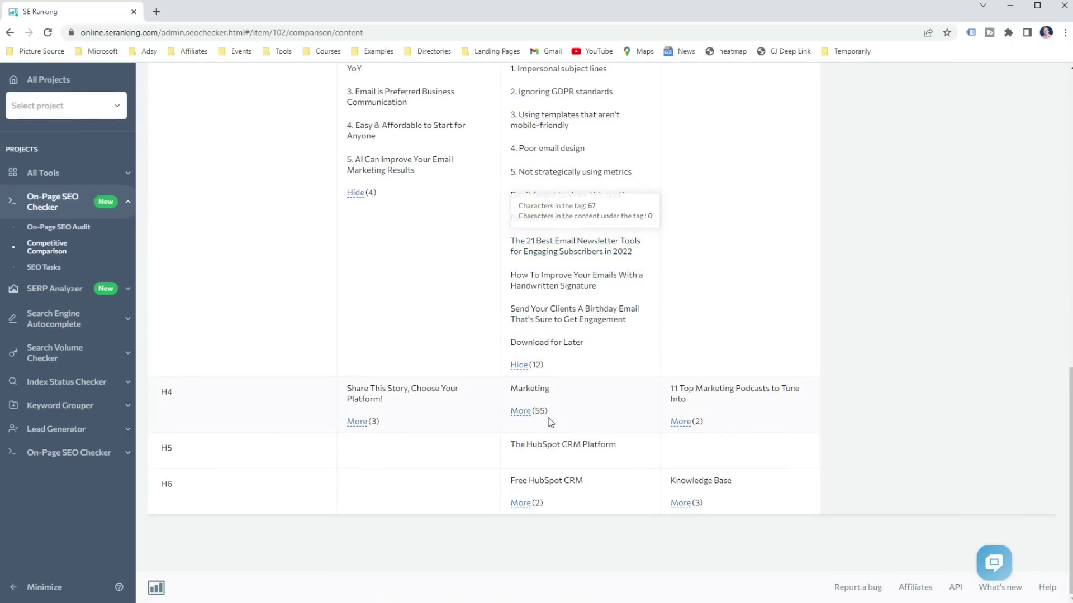
left_click(519, 411)
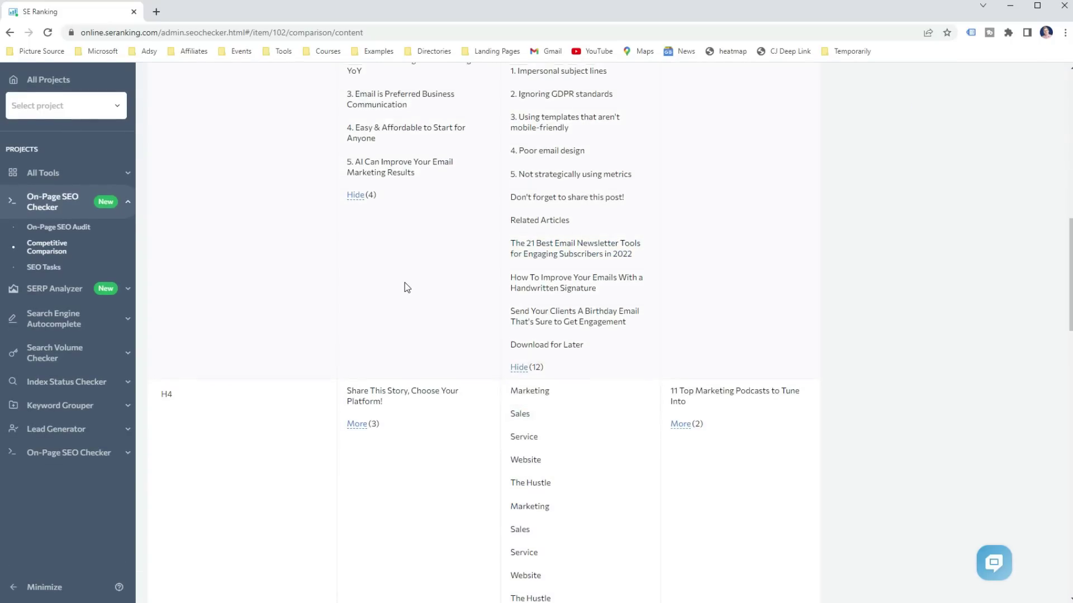
scroll(405, 282, "up", 15)
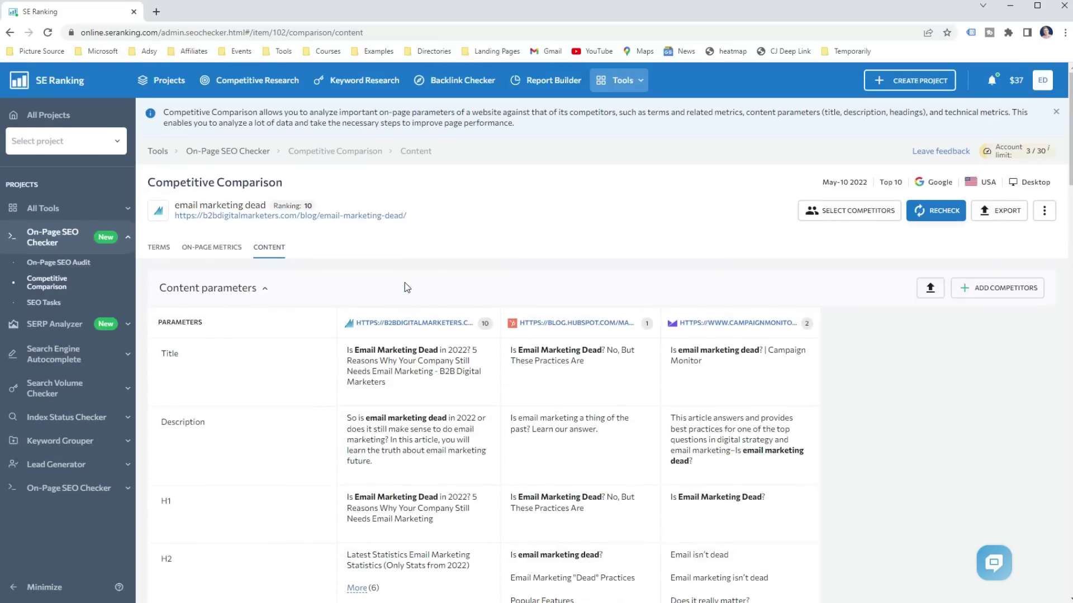
Add the shanebarker.com and pcmag.com articles as competitors, six in total
left_click(402, 336)
left_click(1012, 168)
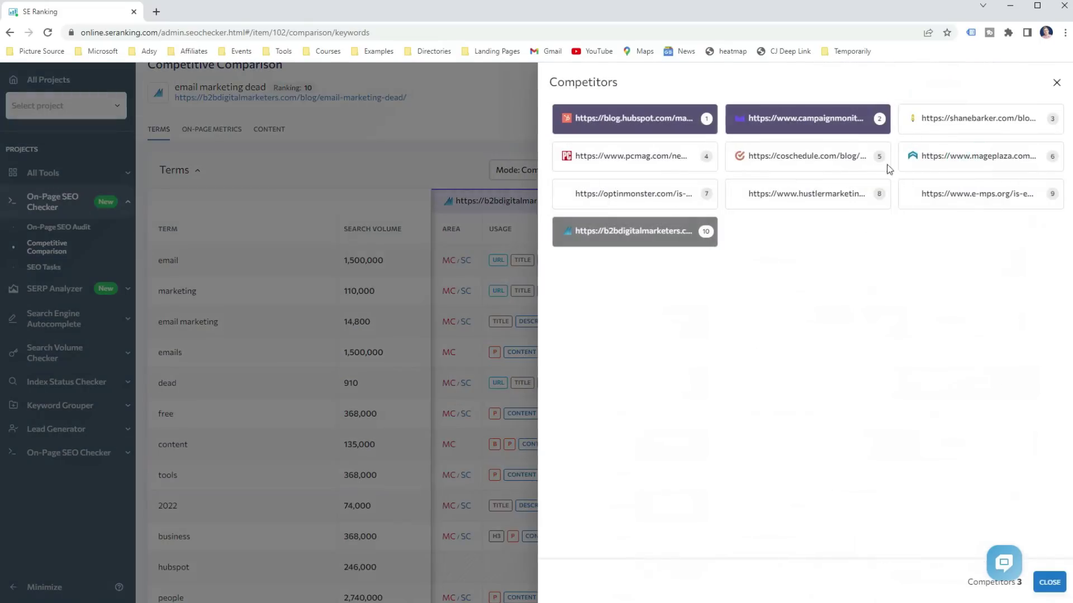
left_click(658, 161)
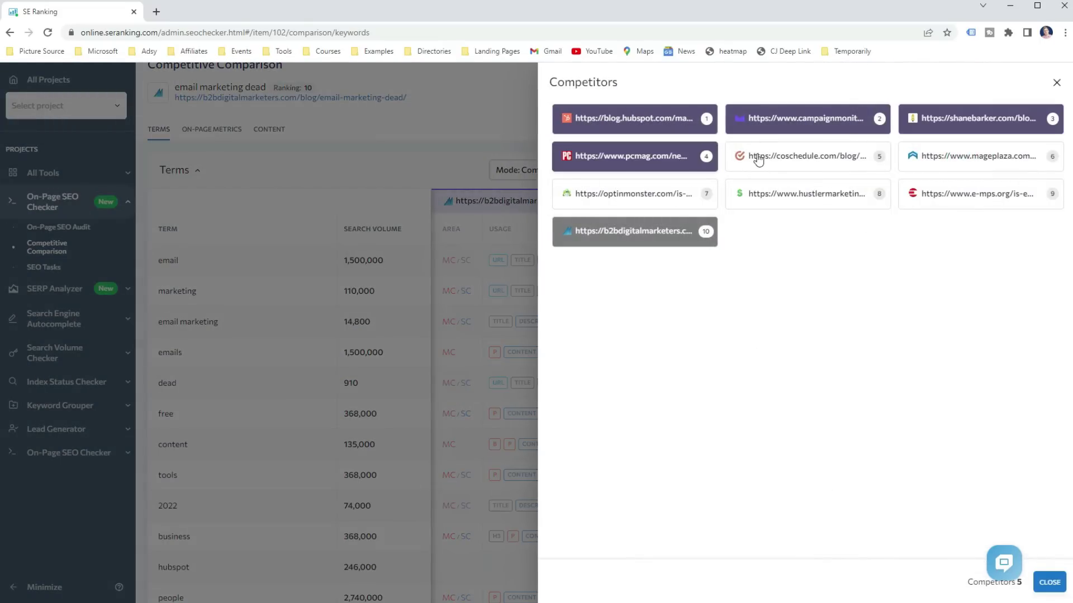
left_click(1048, 582)
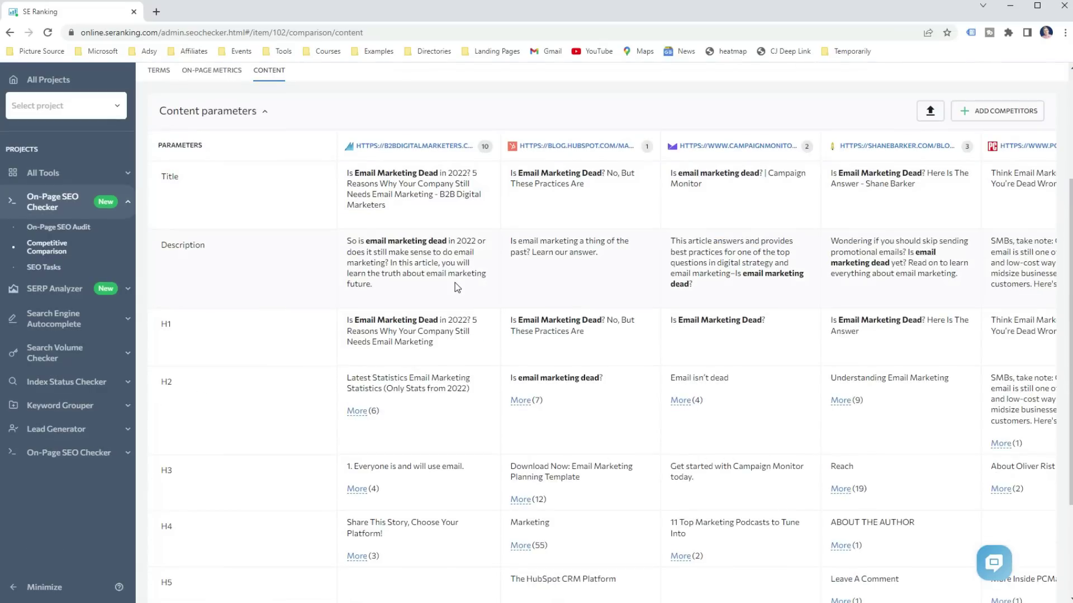
Review the On-Page Metrics comparison table and clear the stray text selection
scroll(455, 282, "up", 2)
left_click(220, 246)
scroll(369, 295, "down", 5)
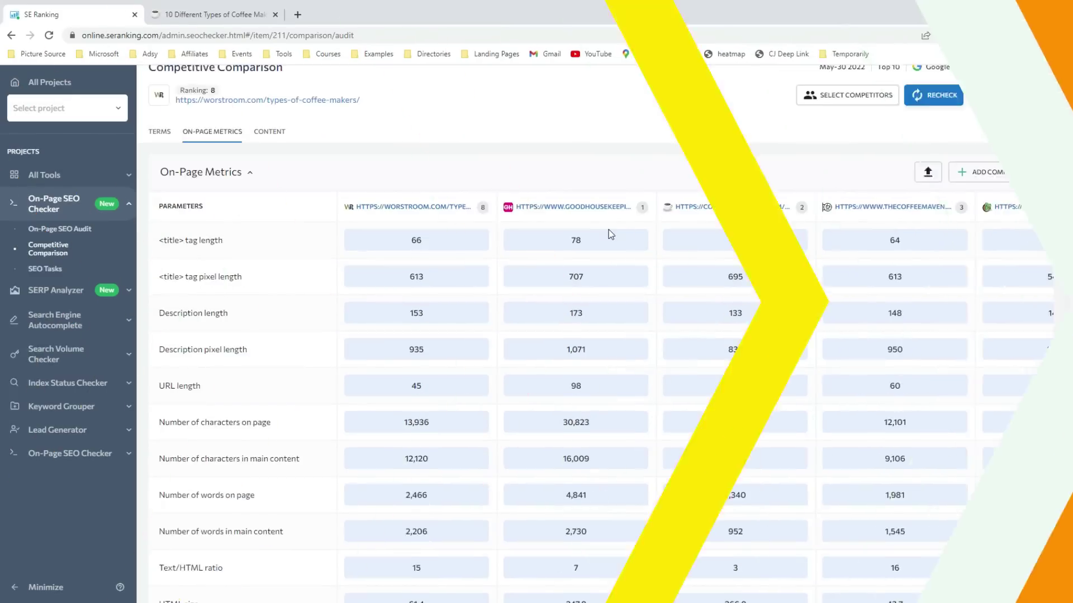
scroll(608, 229, "down", 3)
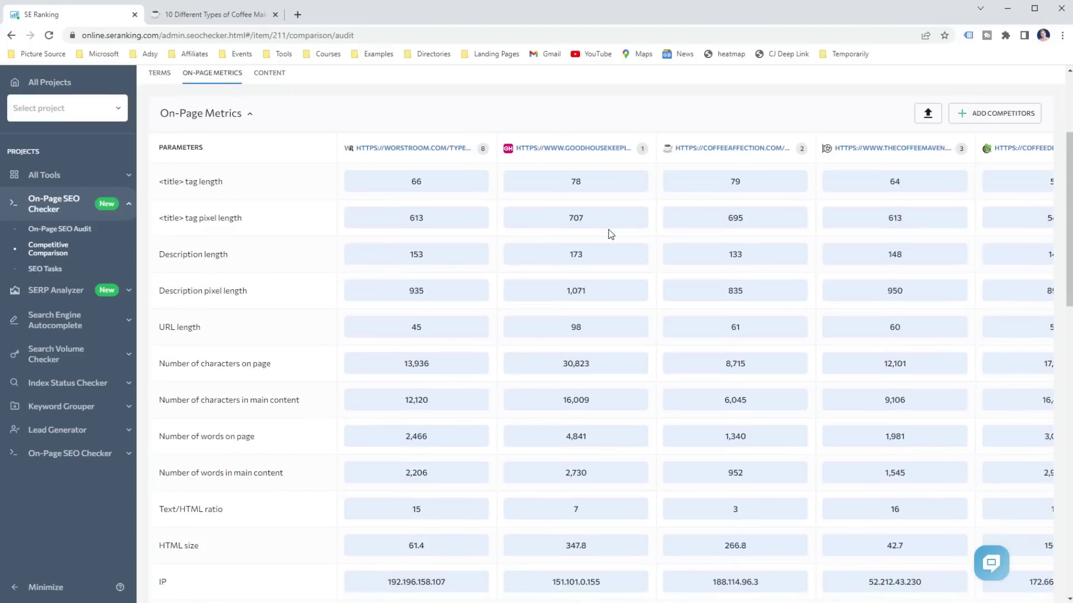
scroll(608, 229, "down", 2)
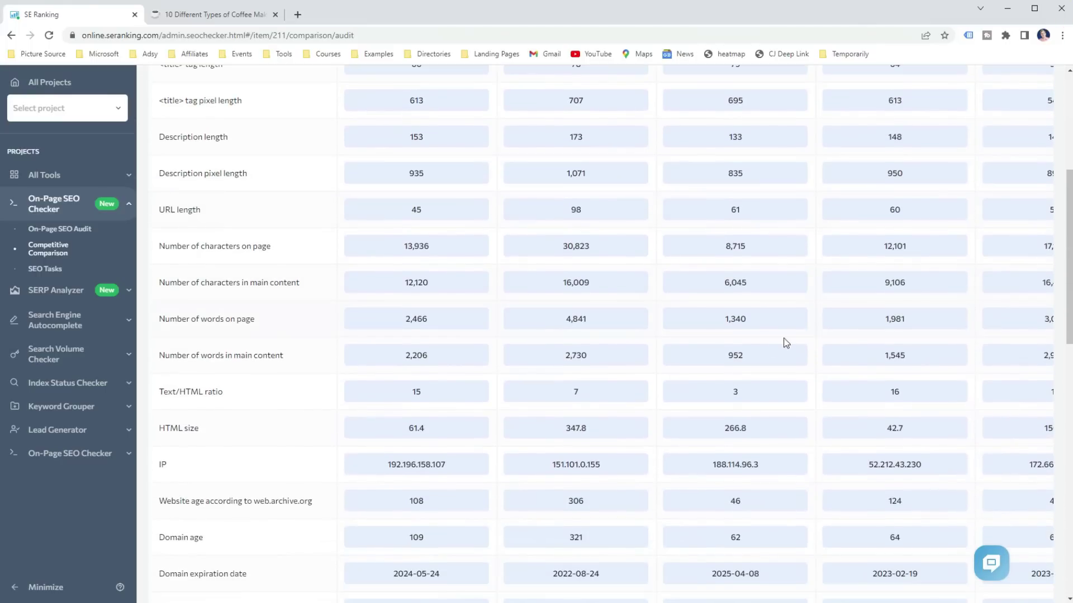
left_click(713, 354)
Switch to the coffee makers article, close its bottom ad bar and scroll through it
key("ctrl+Tab")
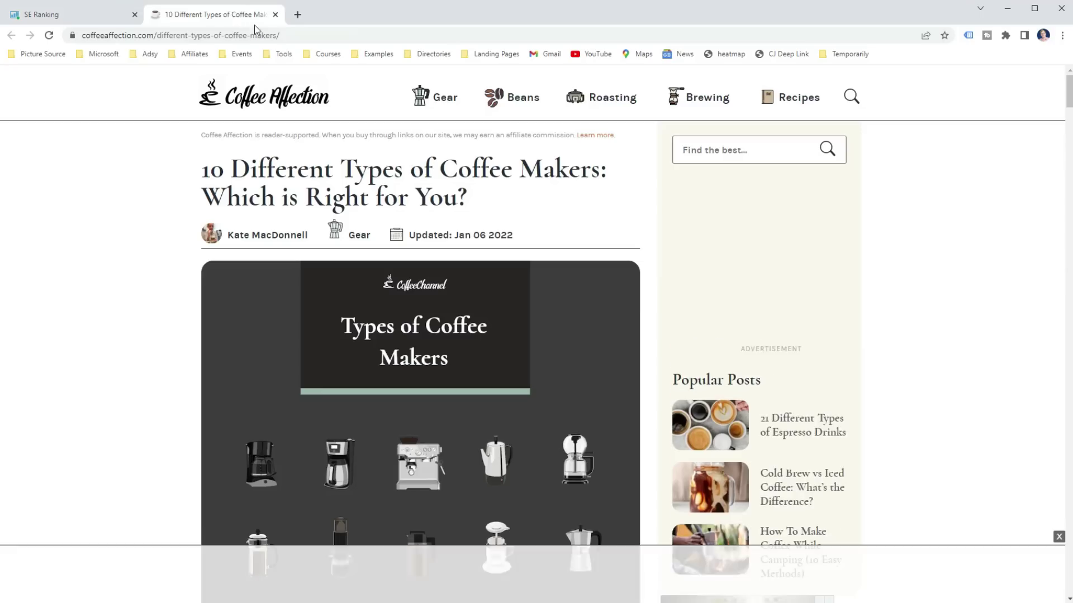
scroll(419, 335, "down", 3)
left_click(1059, 537)
scroll(879, 491, "down", 15)
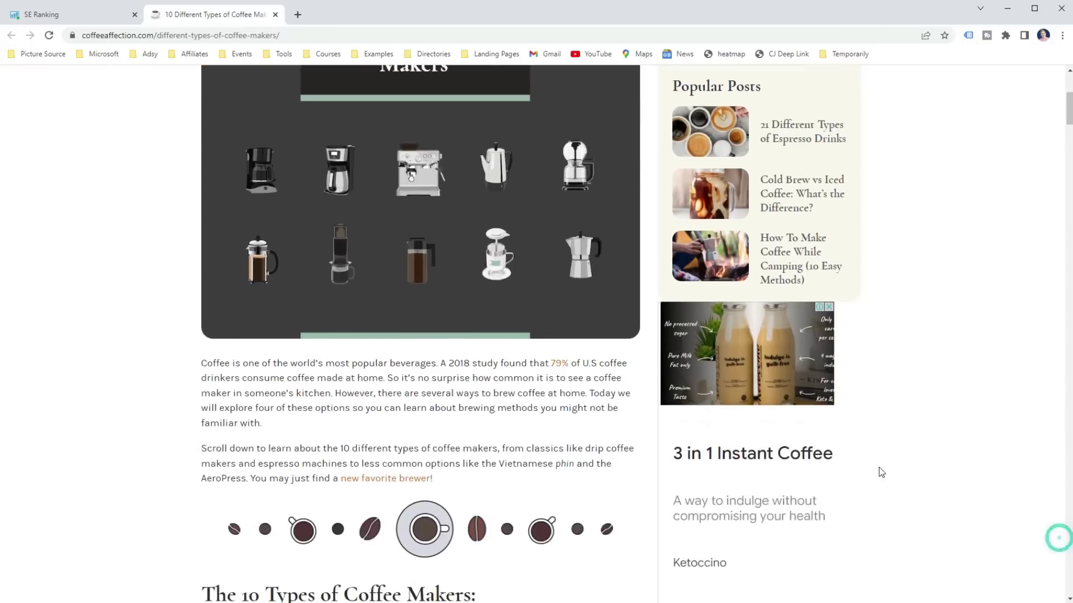
scroll(302, 346, "down", 3)
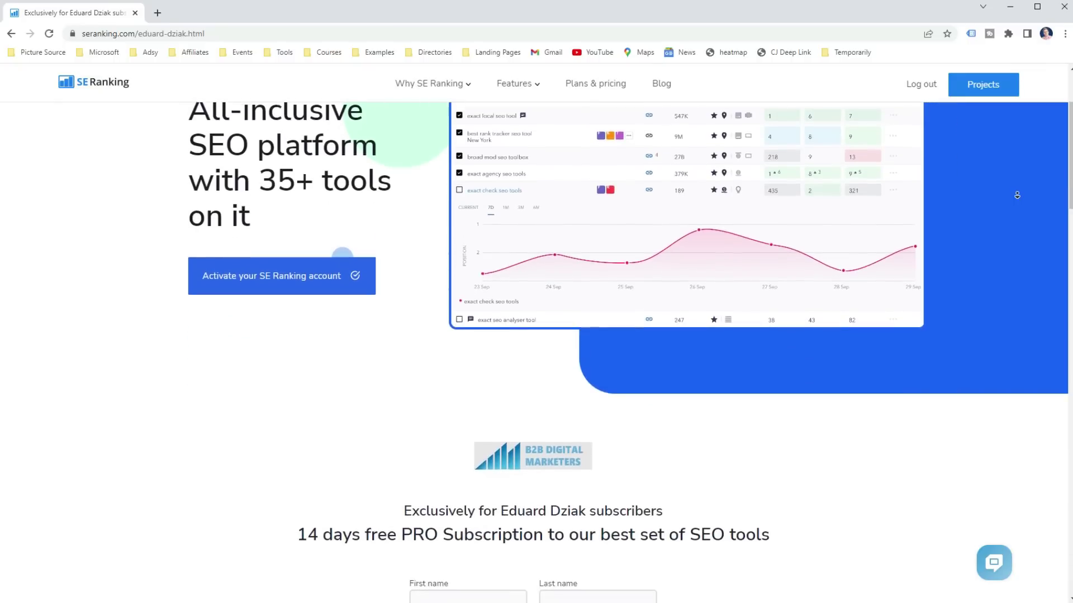
scroll(1017, 195, "down", 3)
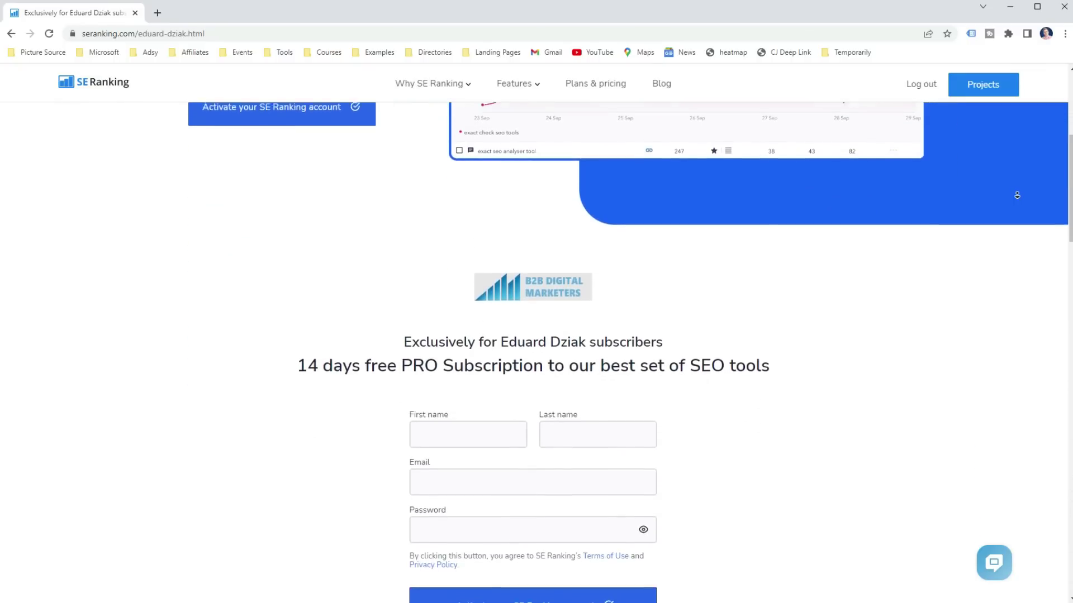
scroll(1017, 195, "down", 5)
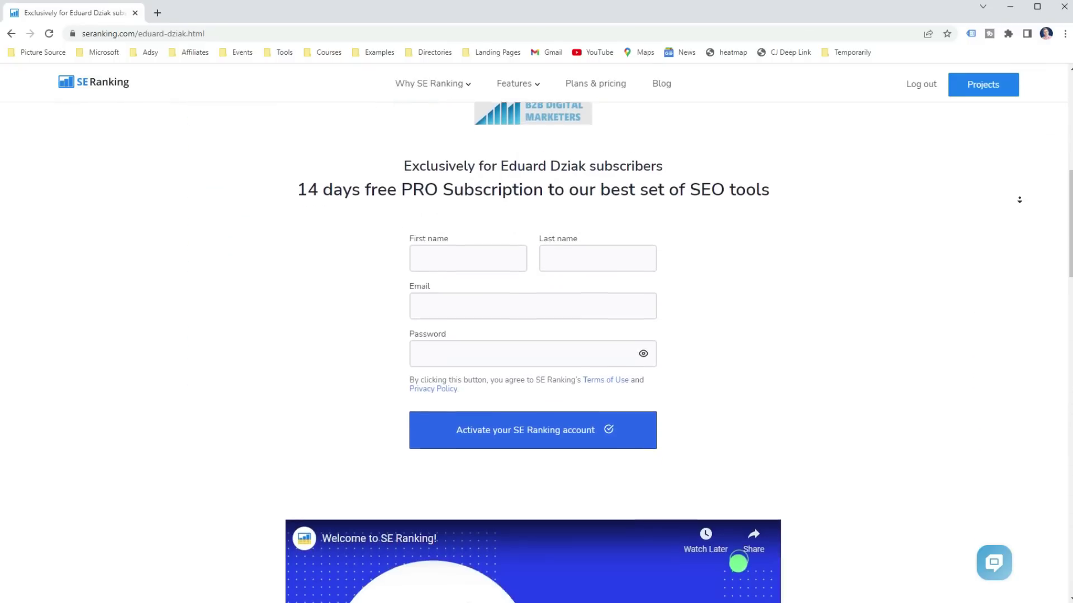
scroll(1019, 202, "down", 5)
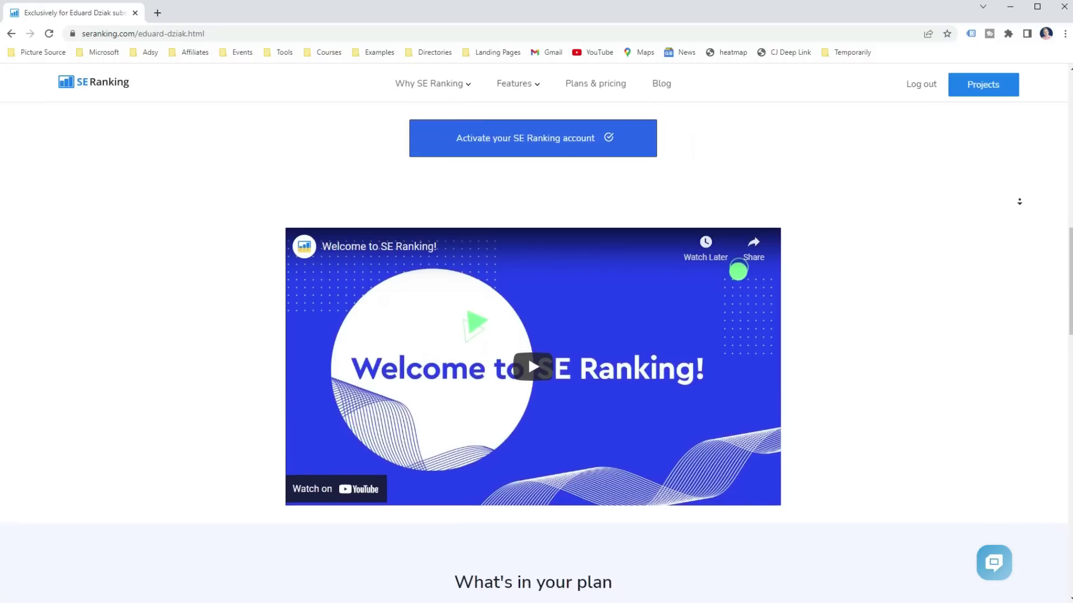
scroll(1019, 201, "down", 5)
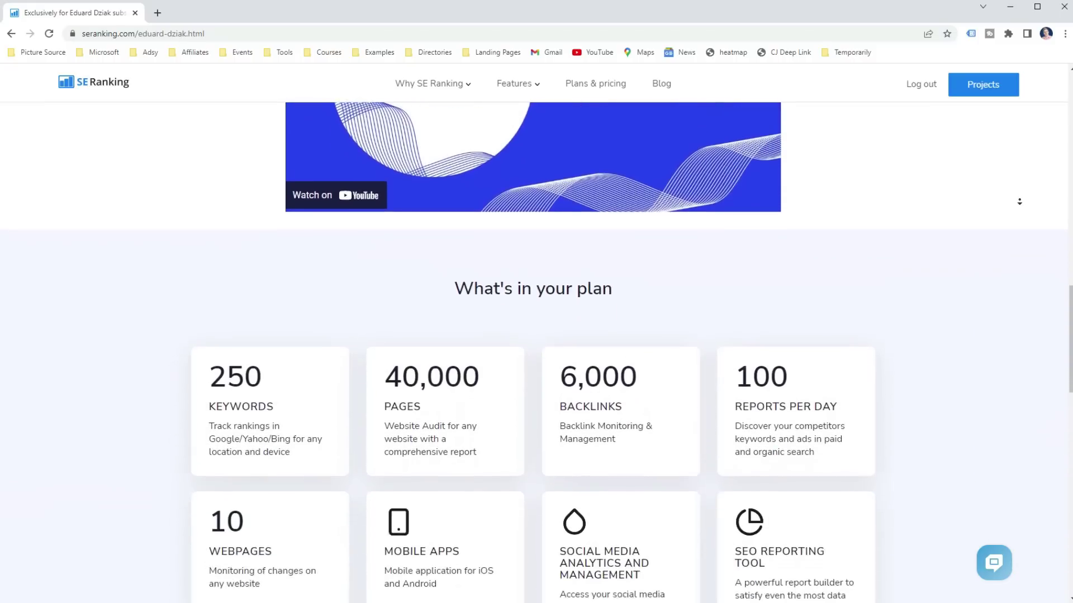
scroll(1019, 201, "down", 5)
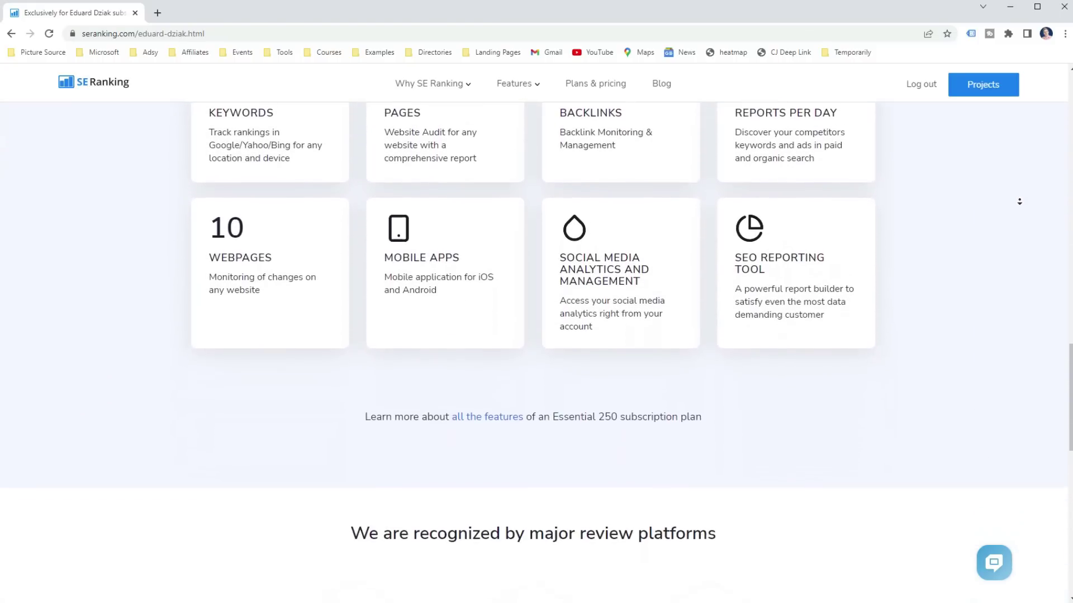
scroll(1019, 202, "down", 2)
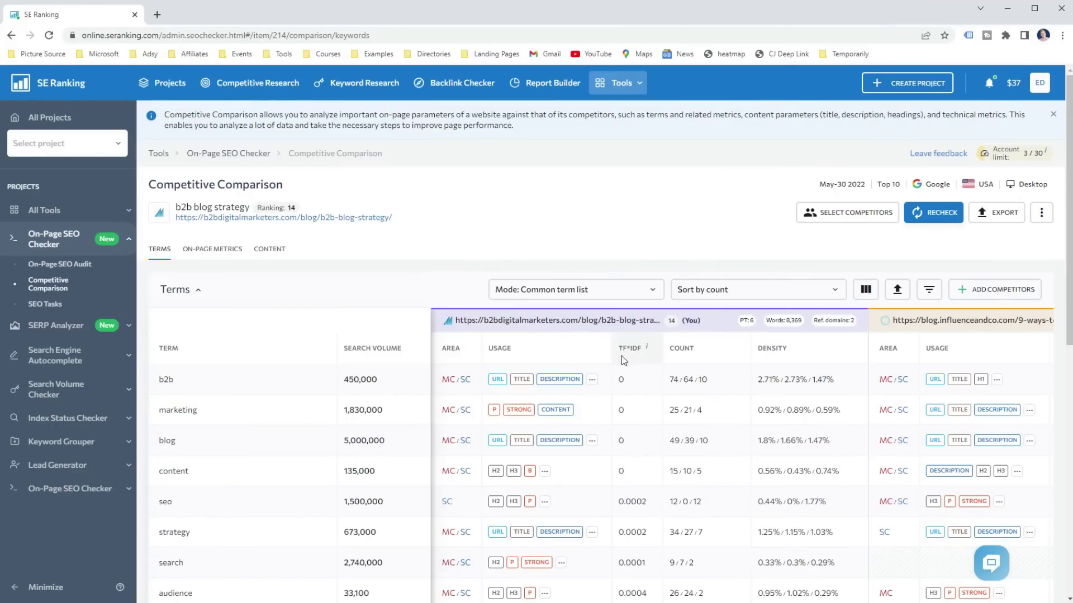
Set the Terms table's View on page option to 100 rows
scroll(565, 372, "down", 3)
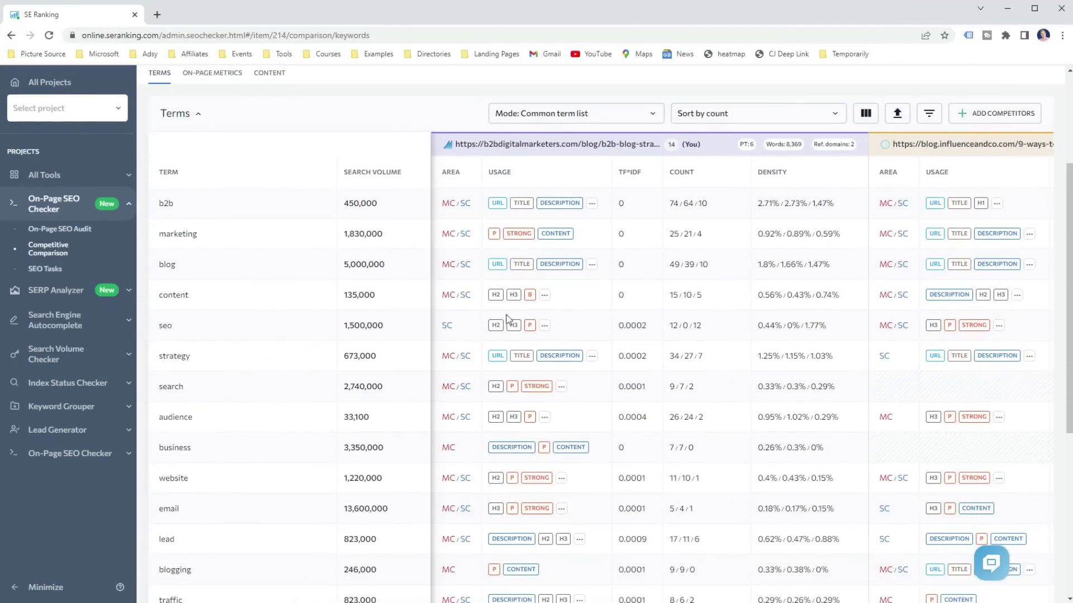
scroll(320, 227, "down", 1)
scroll(320, 227, "down", 4)
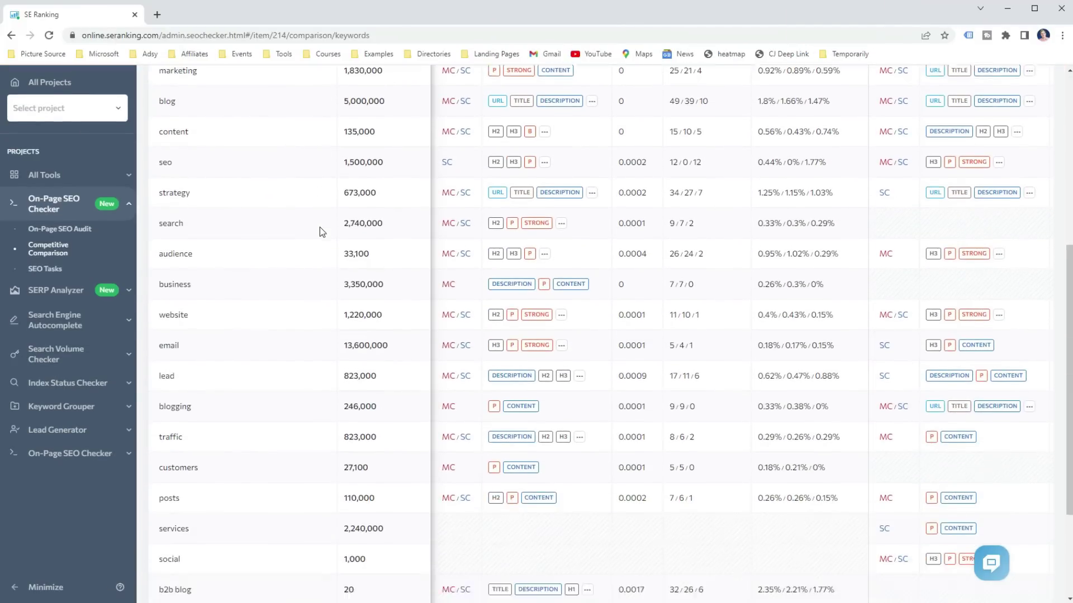
scroll(545, 309, "up", 2)
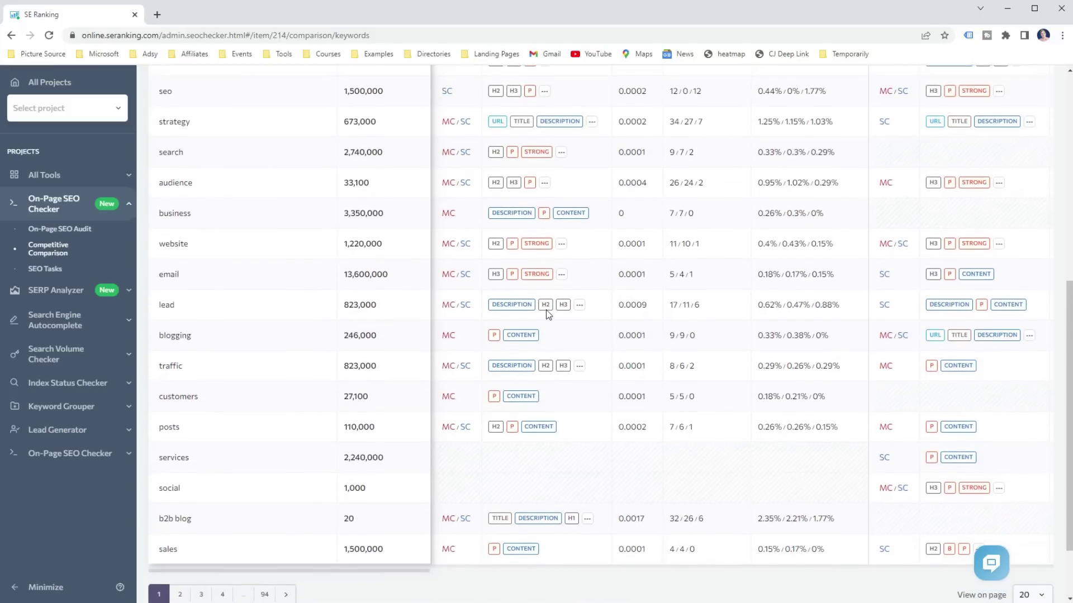
scroll(1026, 459, "down", 3)
left_click(1023, 510)
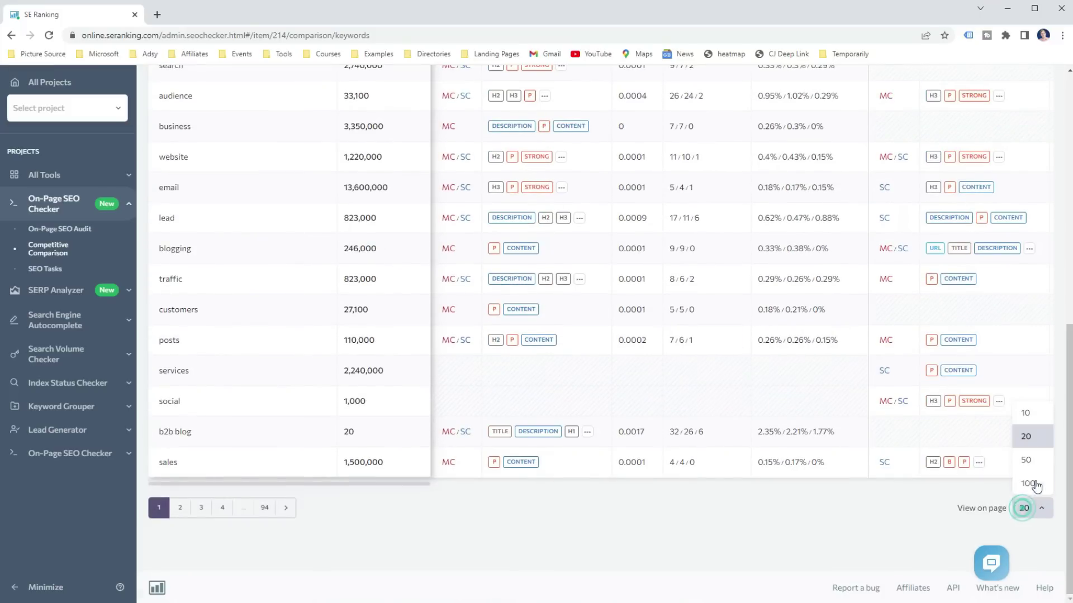
left_click(1031, 481)
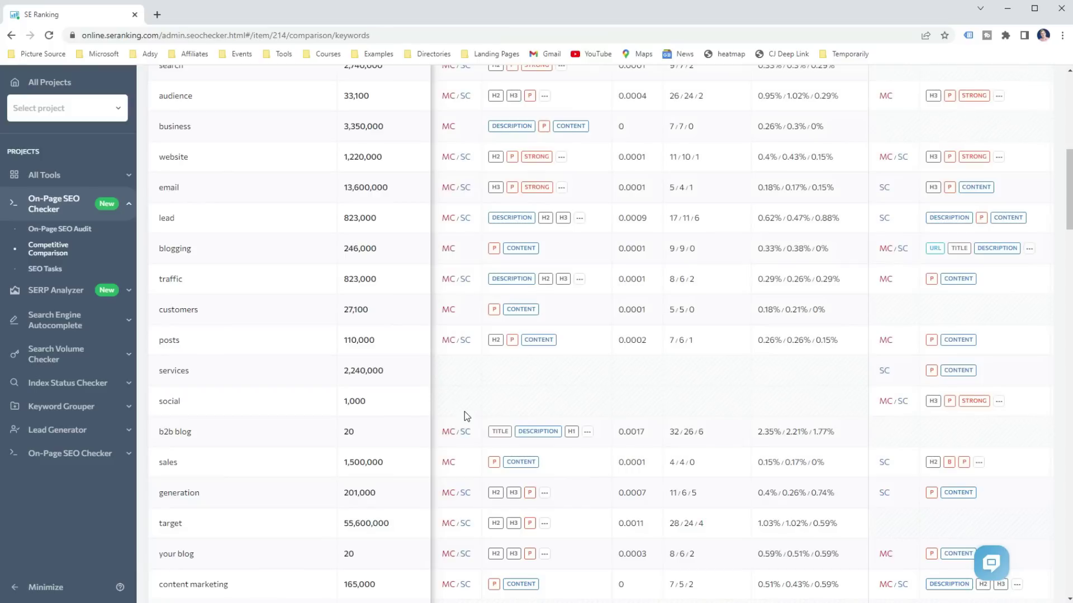
scroll(464, 411, "down", 2)
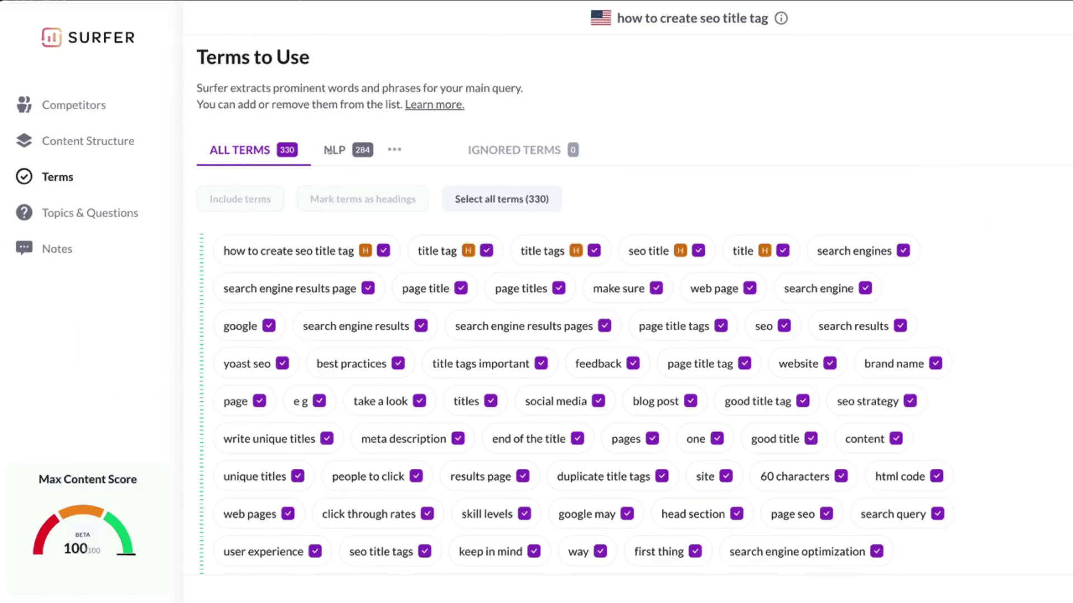
Toggle between all 330 terms and the 284 NLP terms, ending on the NLP list
left_click(519, 199)
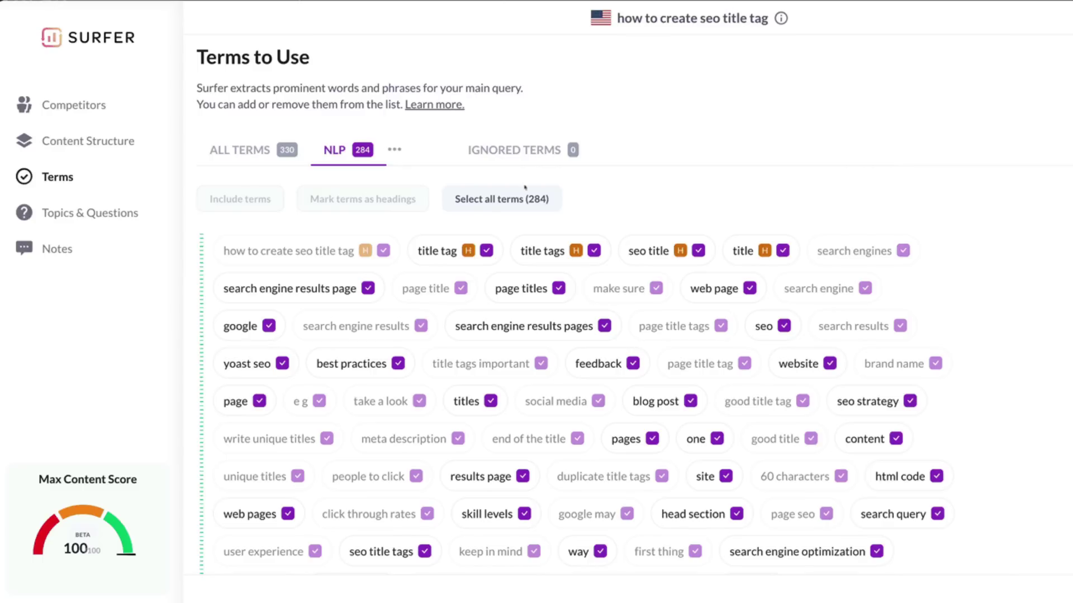
left_click(519, 199)
left_click(299, 146)
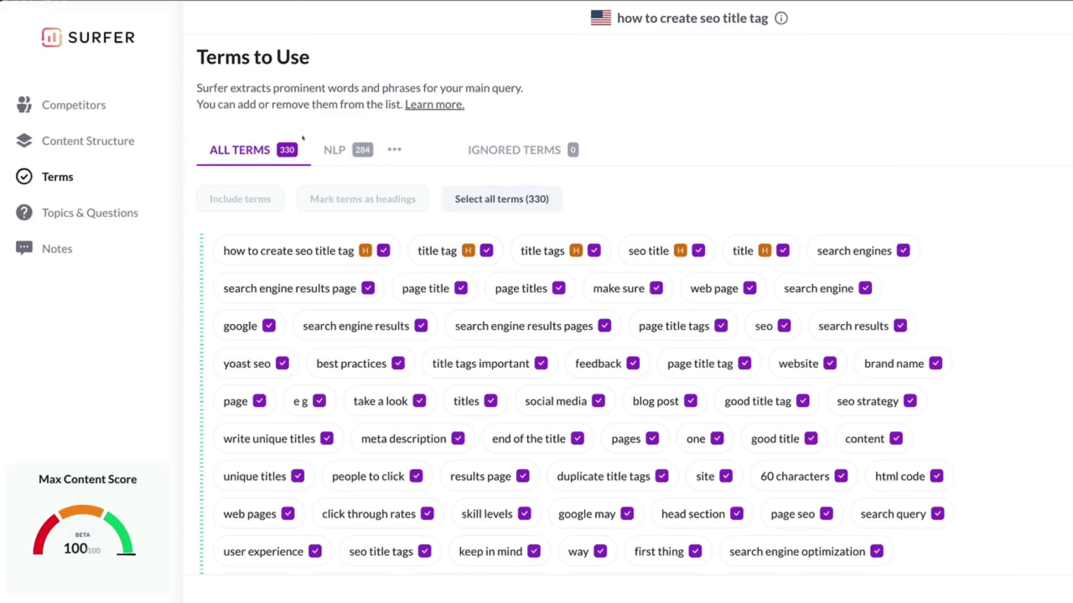
left_click(329, 151)
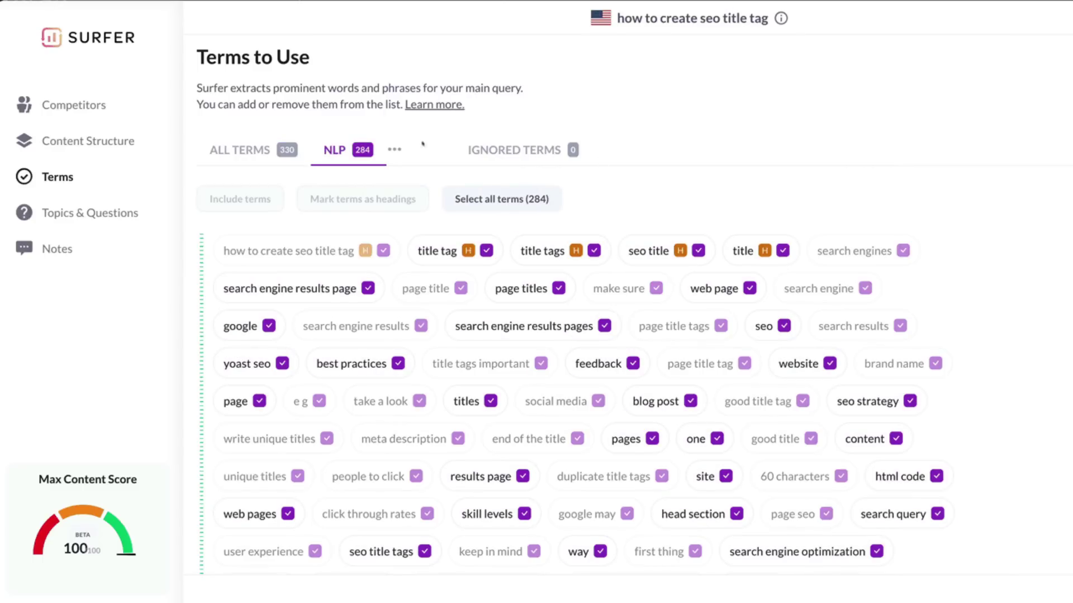
left_click(519, 199)
left_click(251, 150)
left_click(329, 150)
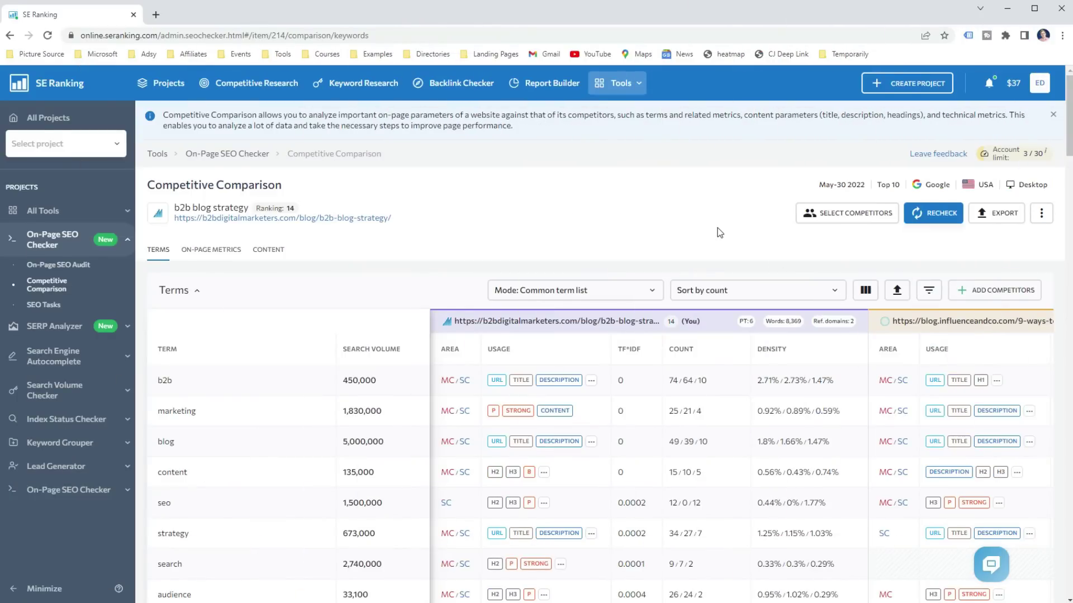
Scroll down through the Competitive Comparison terms table
scroll(719, 233, "down", 3)
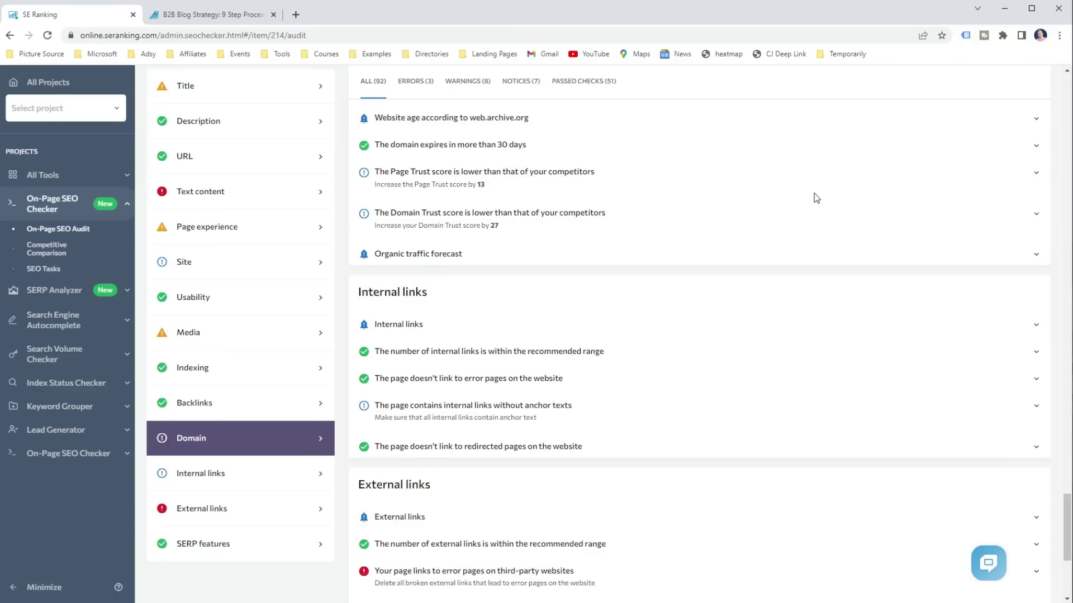
Expand the Domain Trust and Page Trust competitor comparisons, then scroll up through the checks
left_click(638, 222)
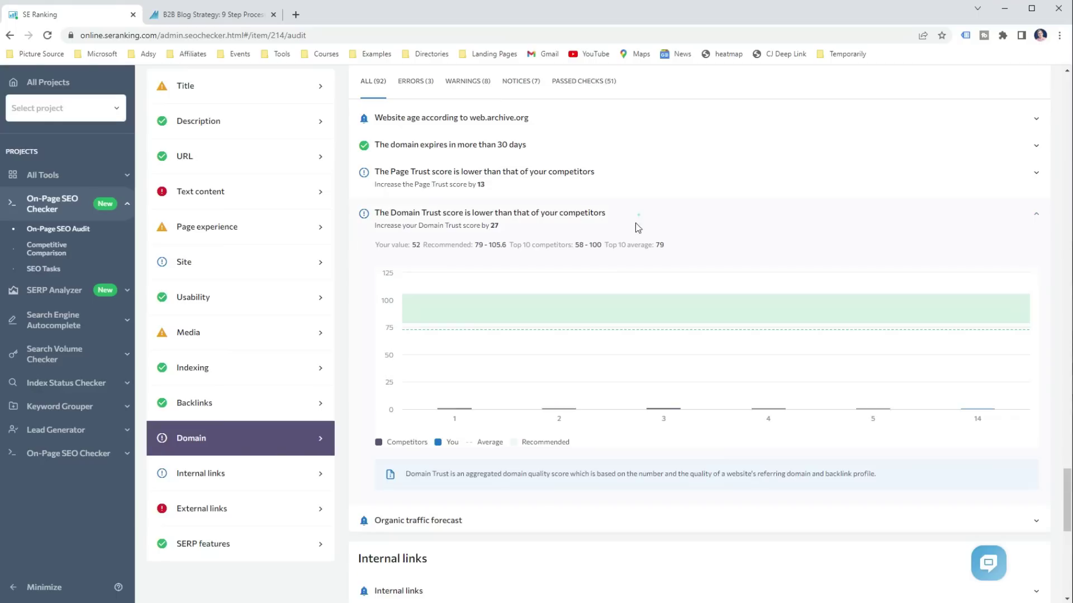
scroll(785, 344, "up", 1)
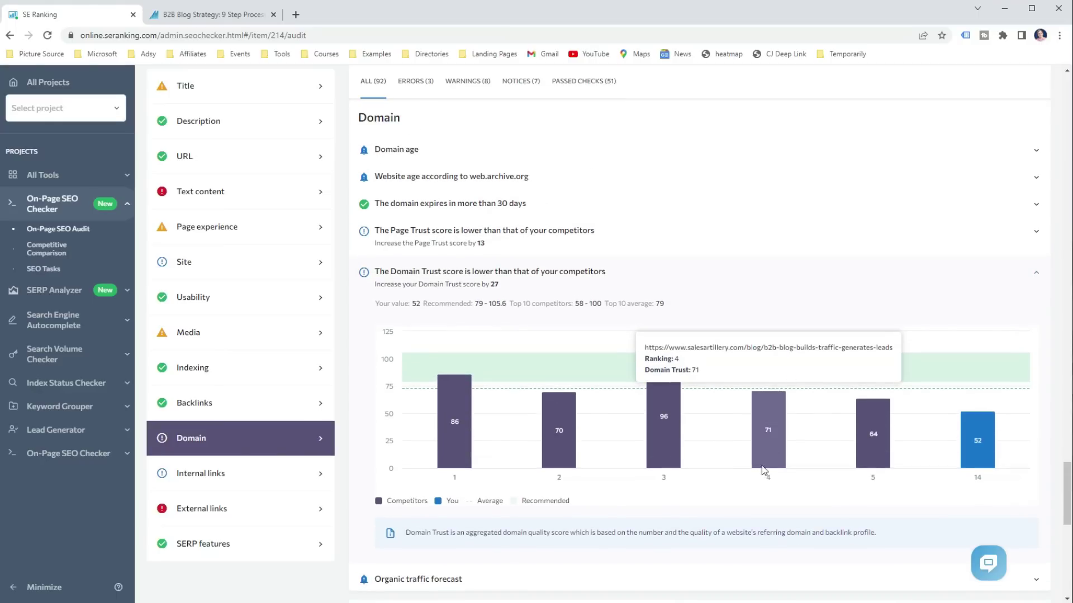
left_click(645, 240)
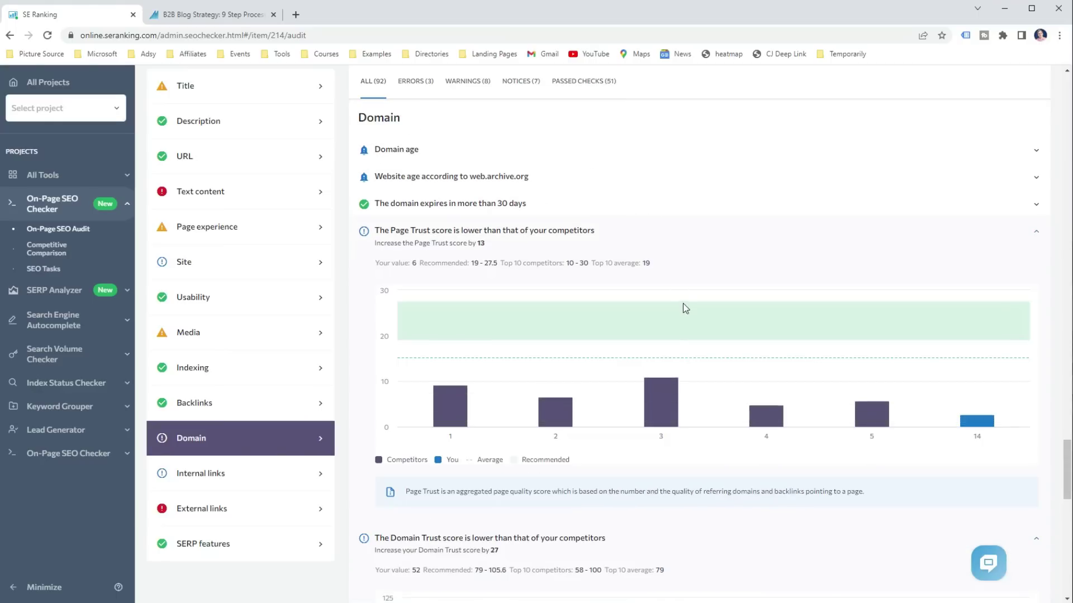
scroll(682, 304, "up", 4)
scroll(685, 309, "up", 3)
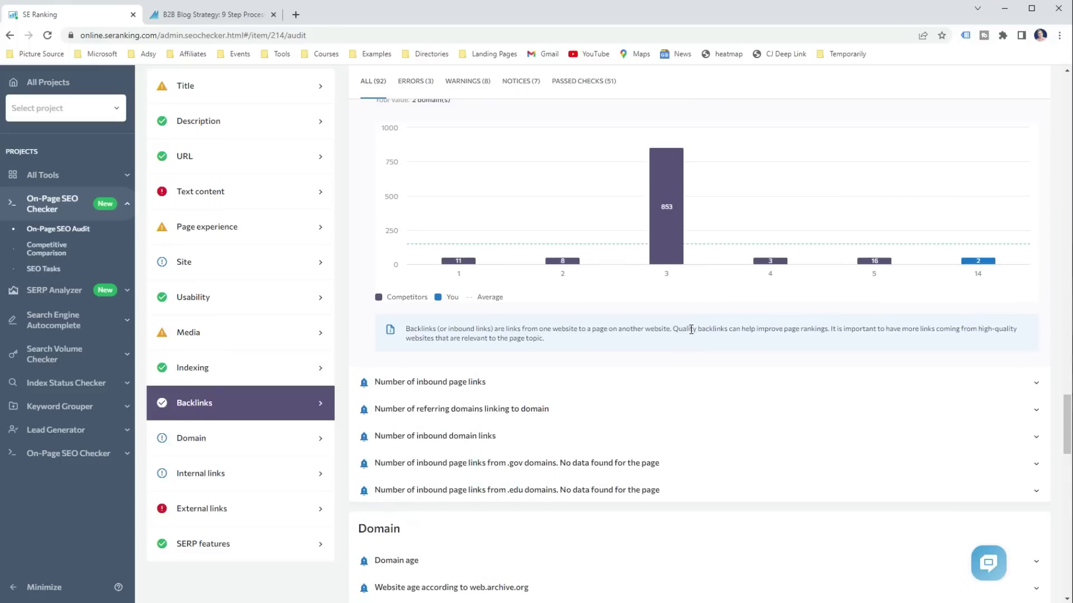
scroll(693, 329, "up", 1)
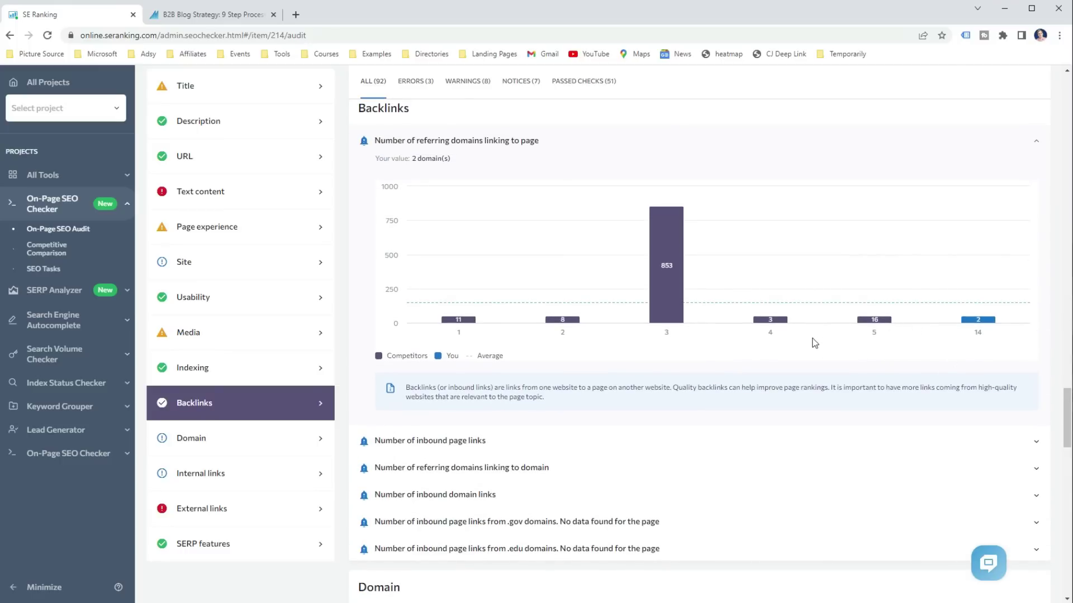
scroll(902, 390, "up", 3)
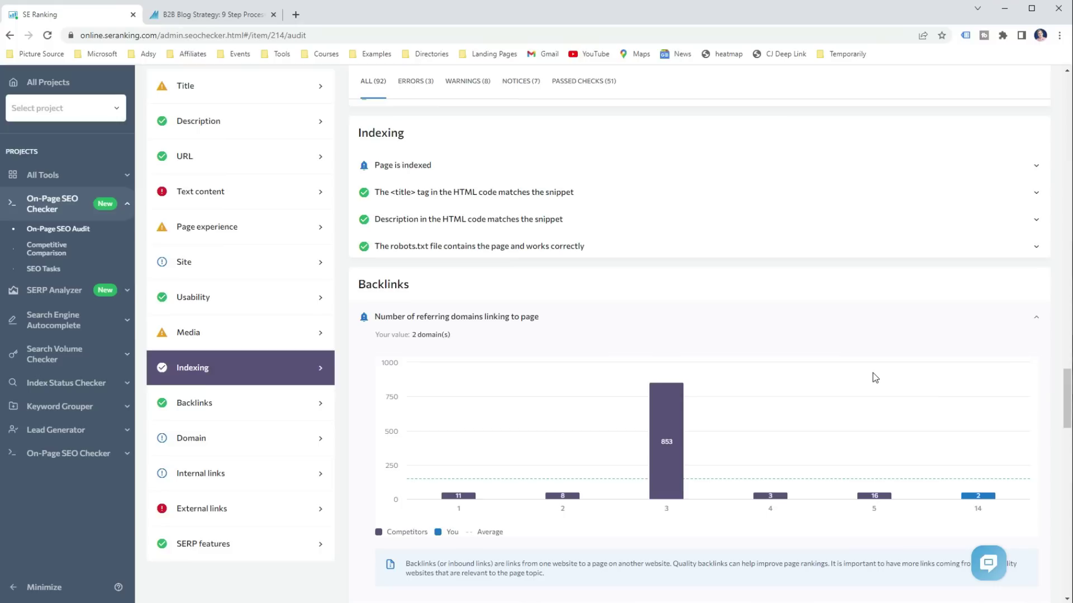
scroll(872, 375, "up", 3)
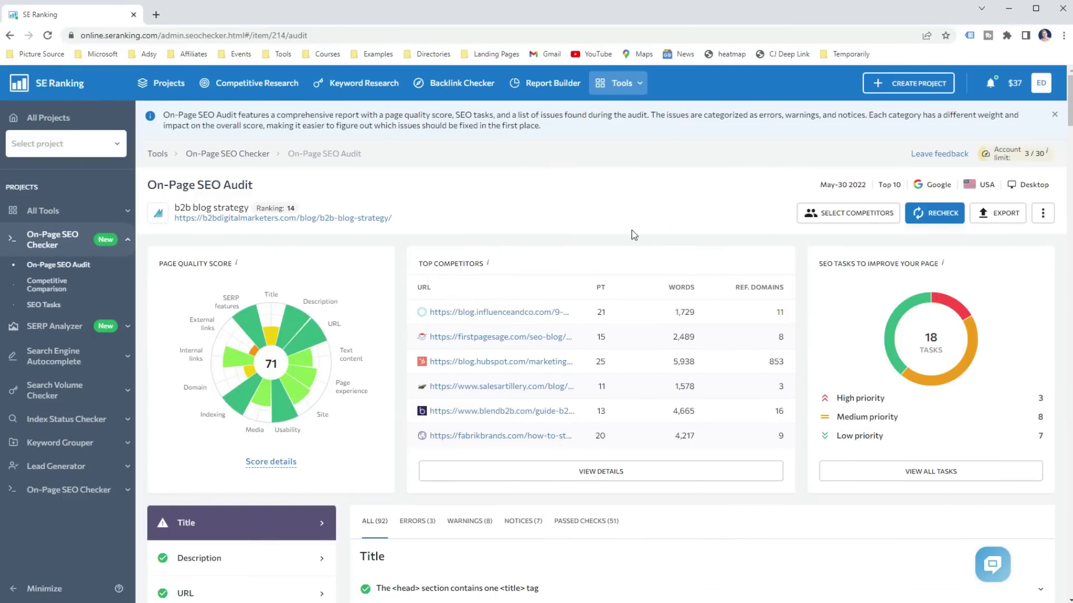
Show the SEO Tasks list, try grouping by category and status, then return to priority
left_click(43, 305)
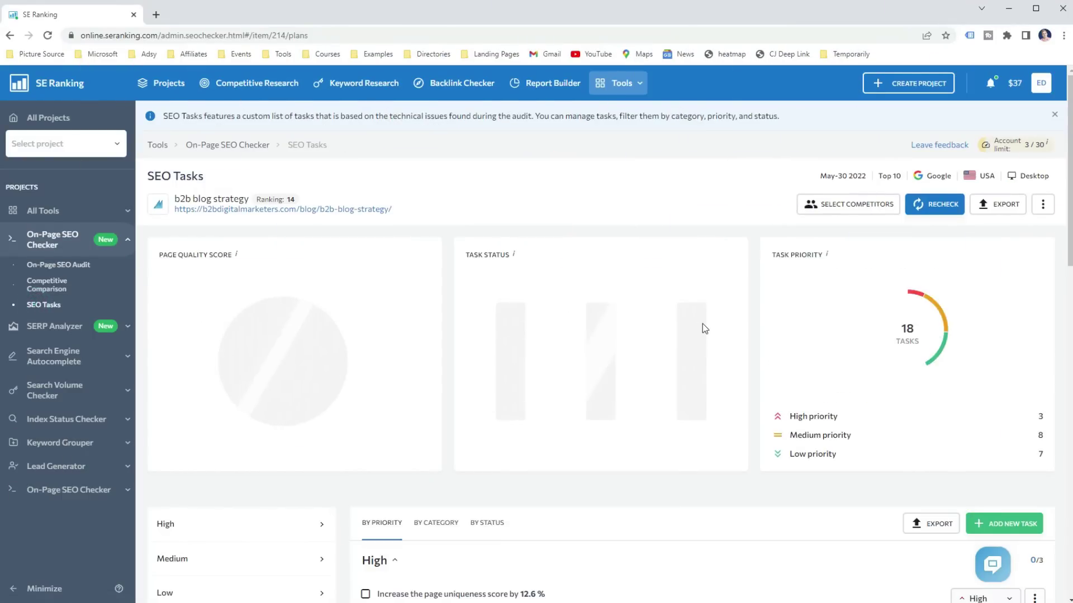
scroll(633, 347, "down", 2)
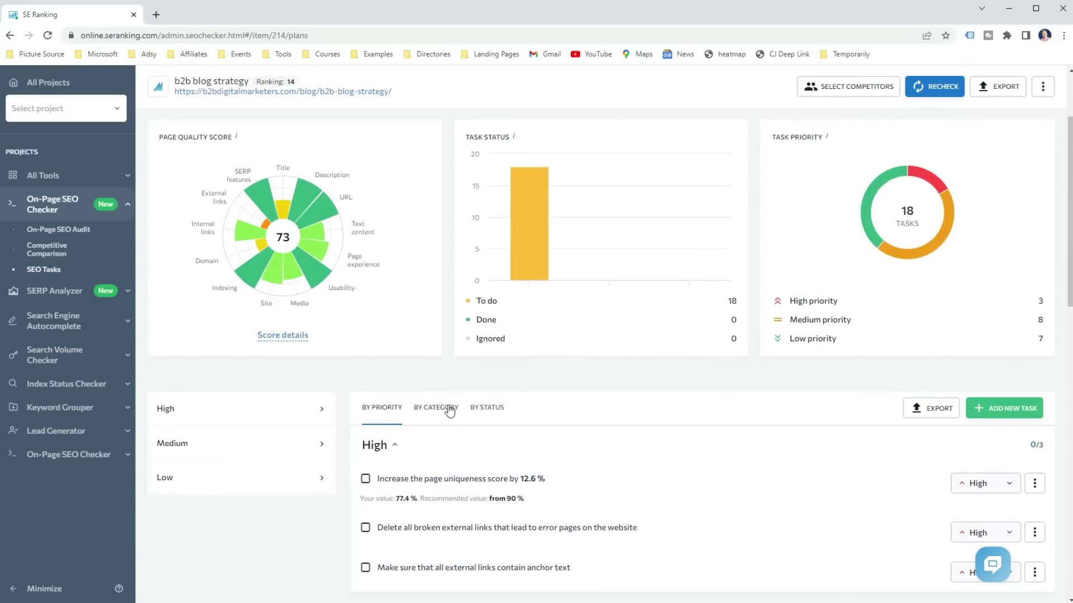
left_click(486, 407)
left_click(485, 407)
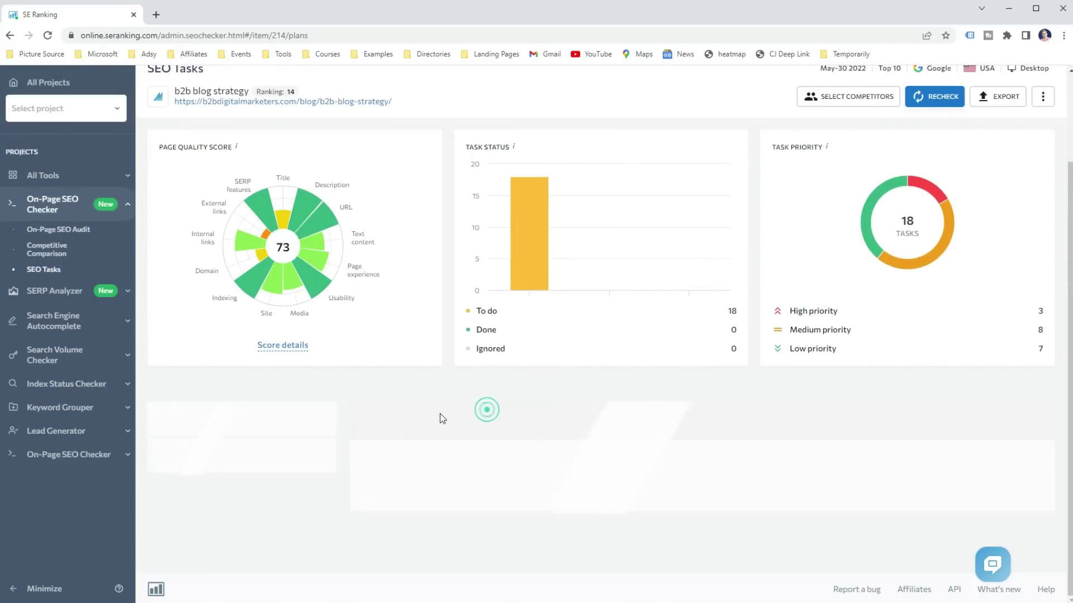
left_click(385, 409)
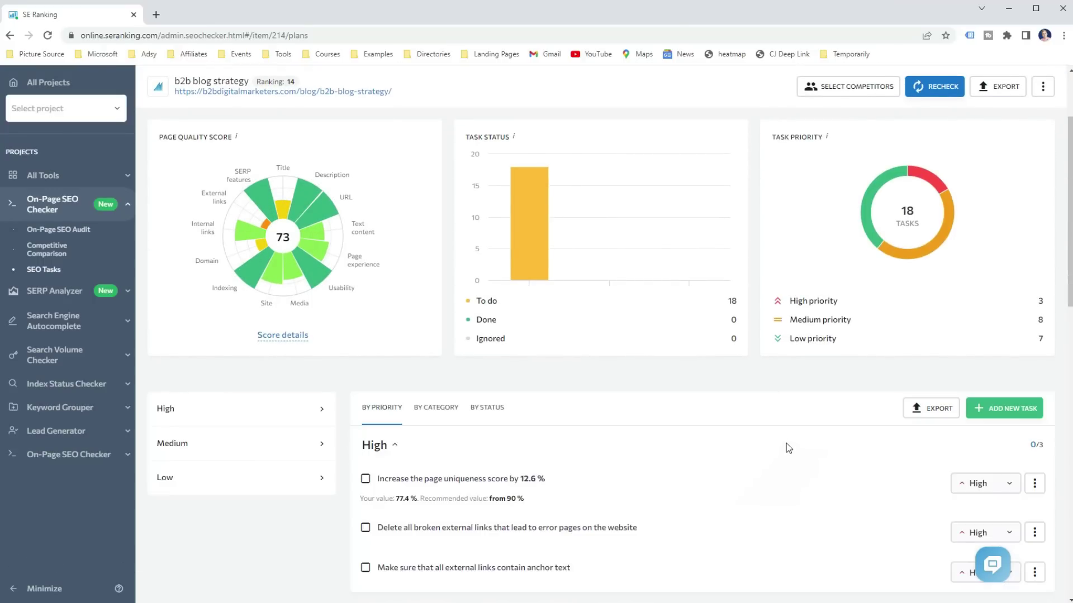
Raise the first Medium task, the title-tag symbols one, to High priority
scroll(786, 443, "down", 2)
scroll(888, 426, "down", 2)
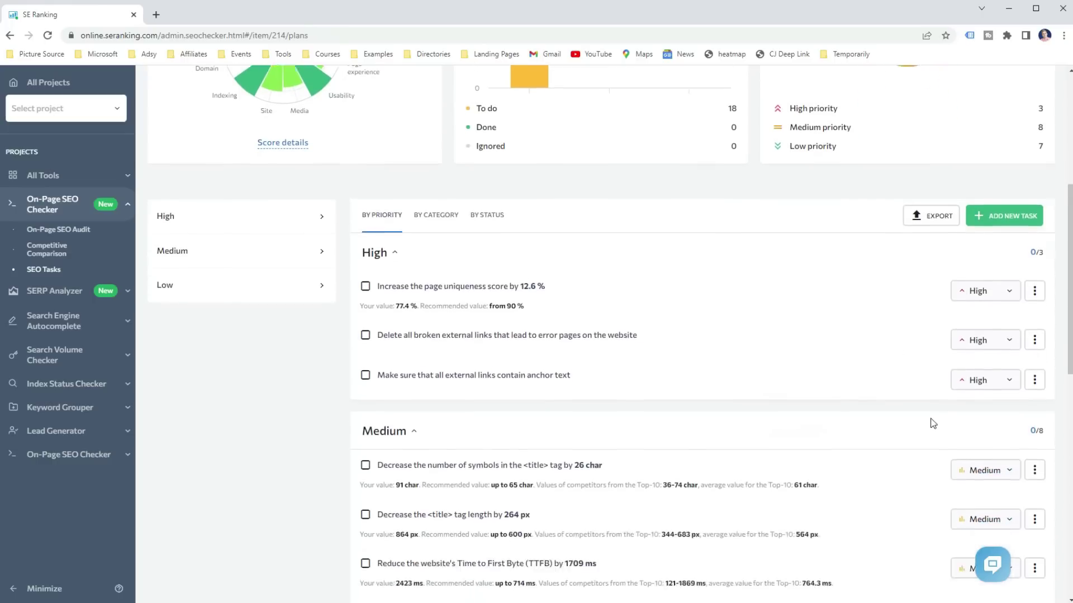
left_click(975, 426)
left_click(982, 499)
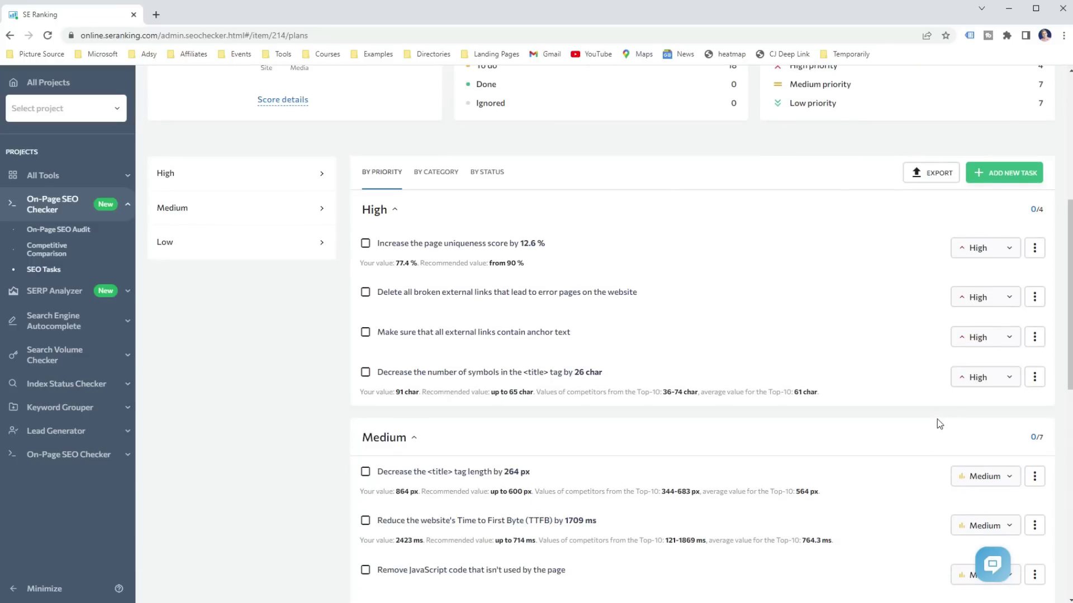
Create a High-priority Text content task 'Historical Optimization' with the lead-generation description
left_click(1004, 173)
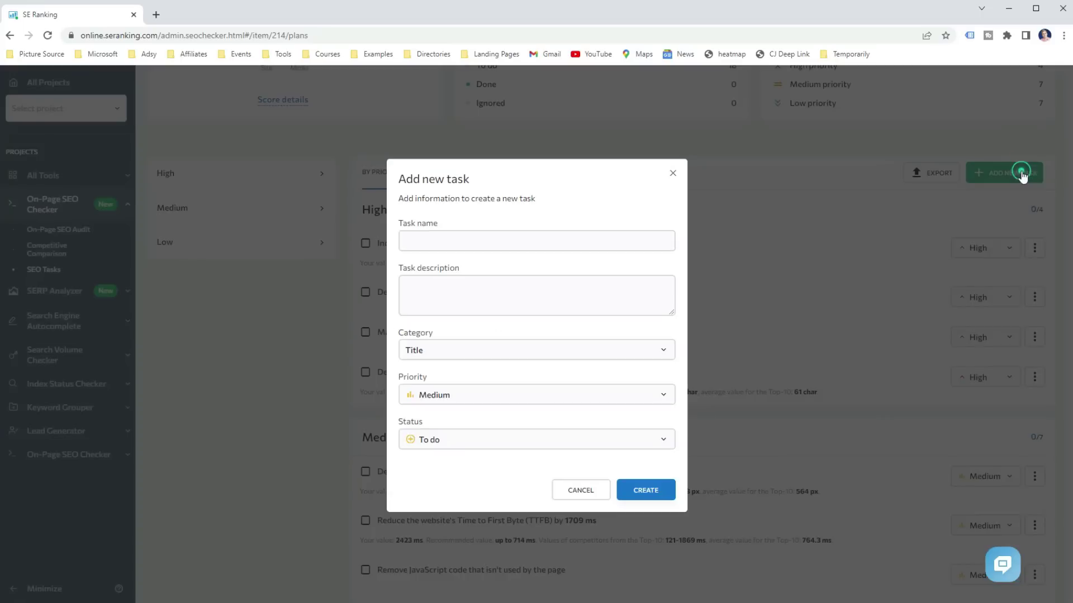
left_click(553, 235)
type("Historical Optimization")
left_click(516, 302)
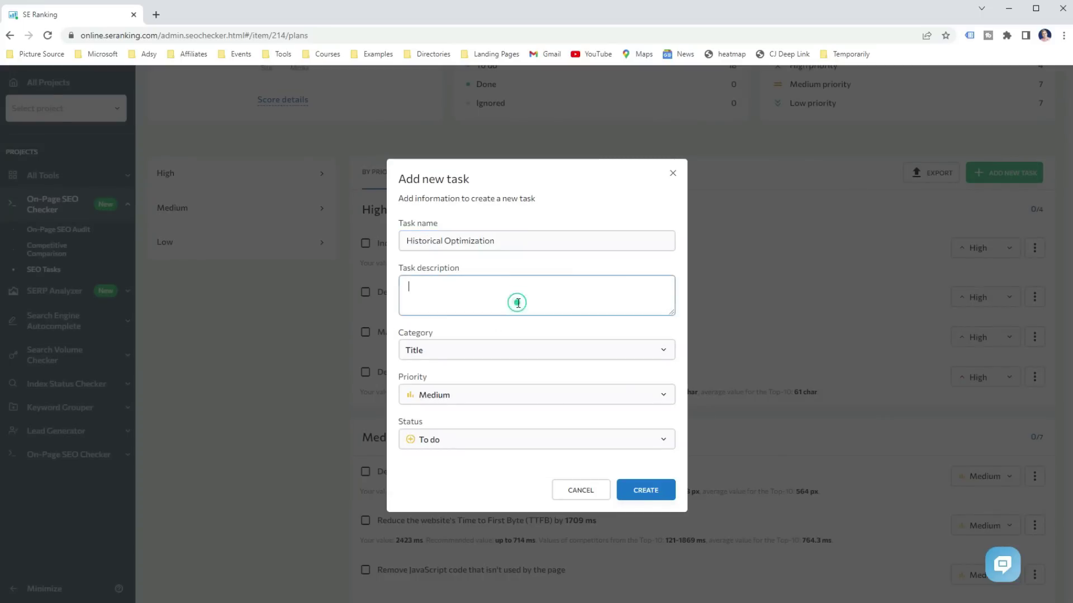
type("Add extra two topics, talk about le")
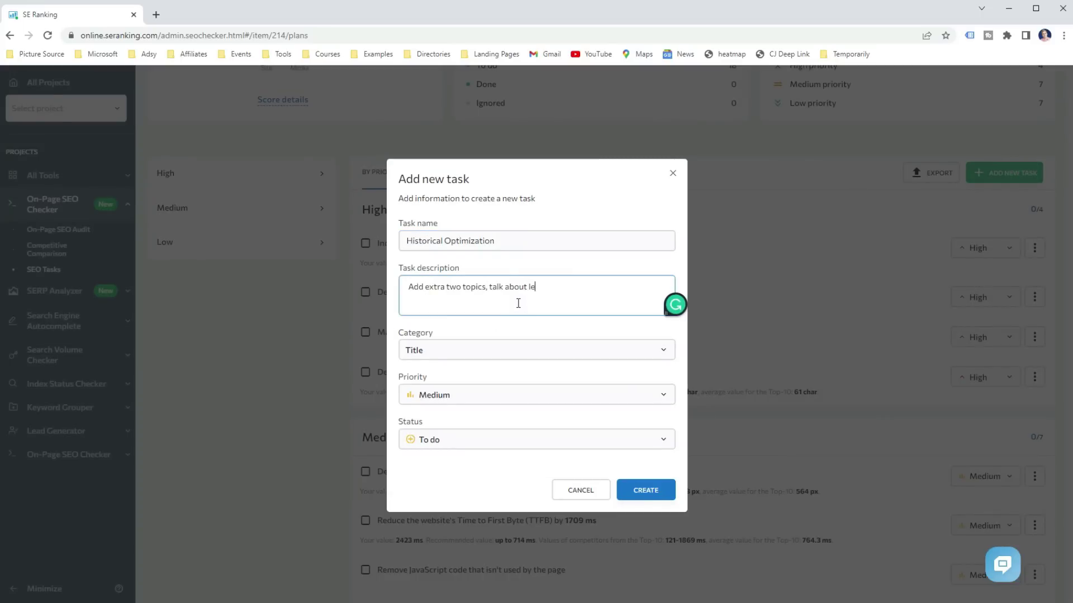
type("ad generation and email subscribers lead magnet.")
left_click(484, 348)
left_click(462, 438)
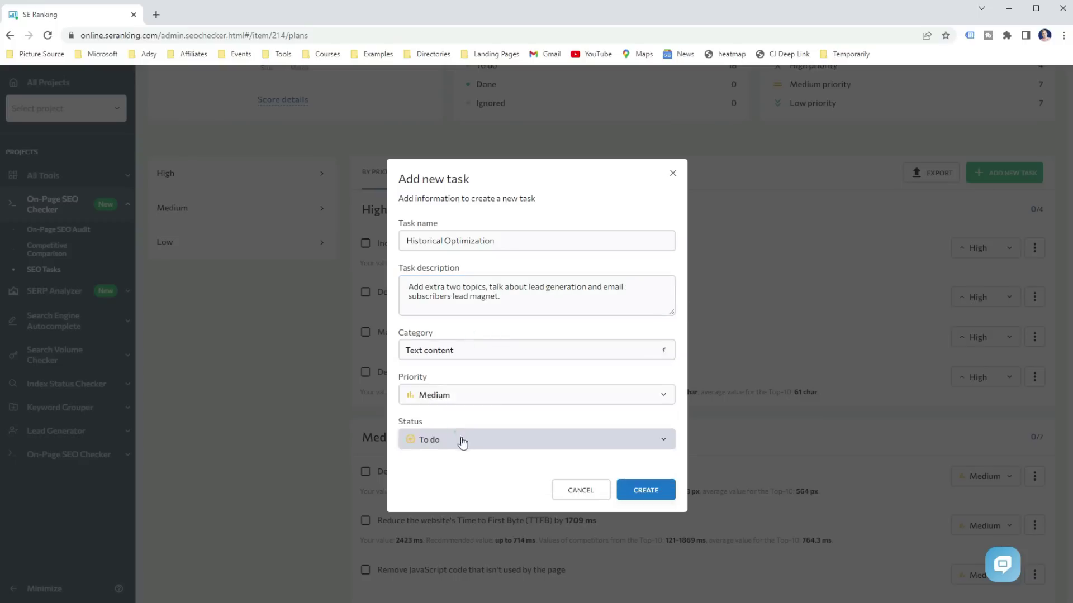
left_click(459, 395)
left_click(471, 472)
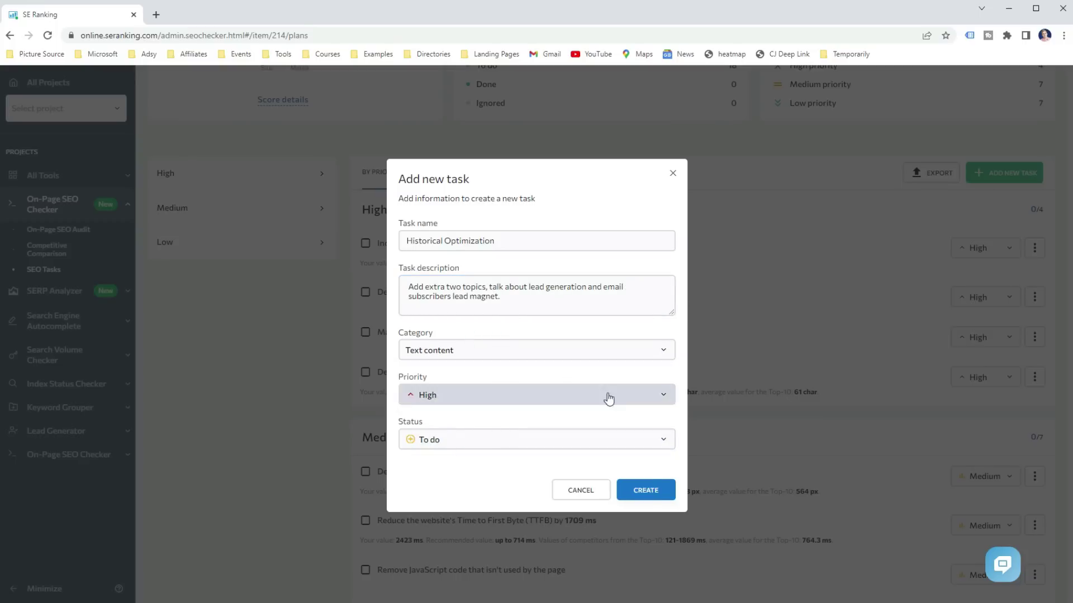
left_click(646, 492)
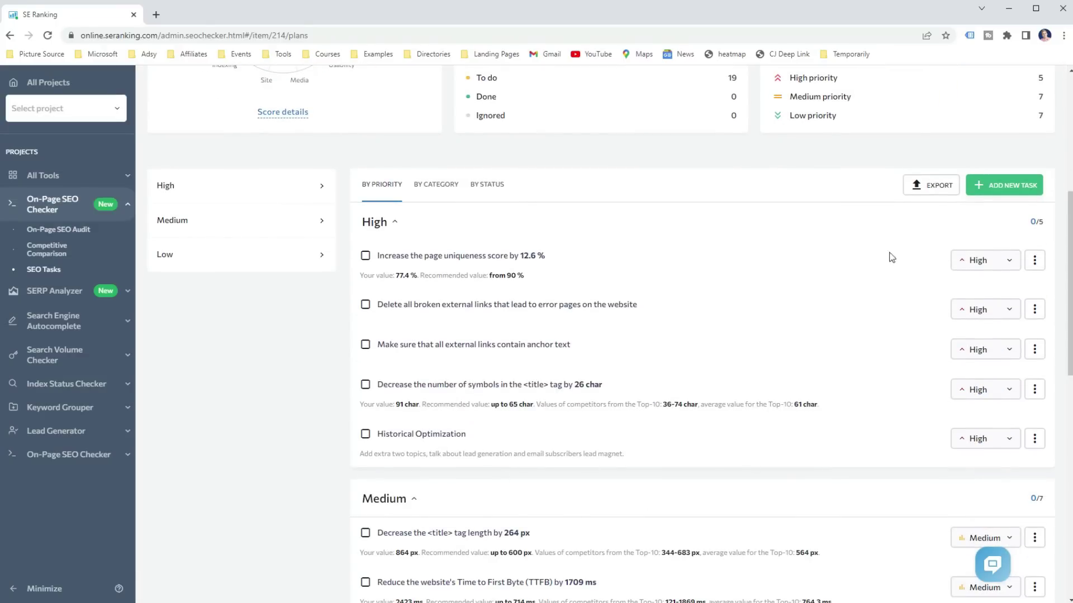
Export the SEO task list as an Excel (.xls) file
left_click(926, 195)
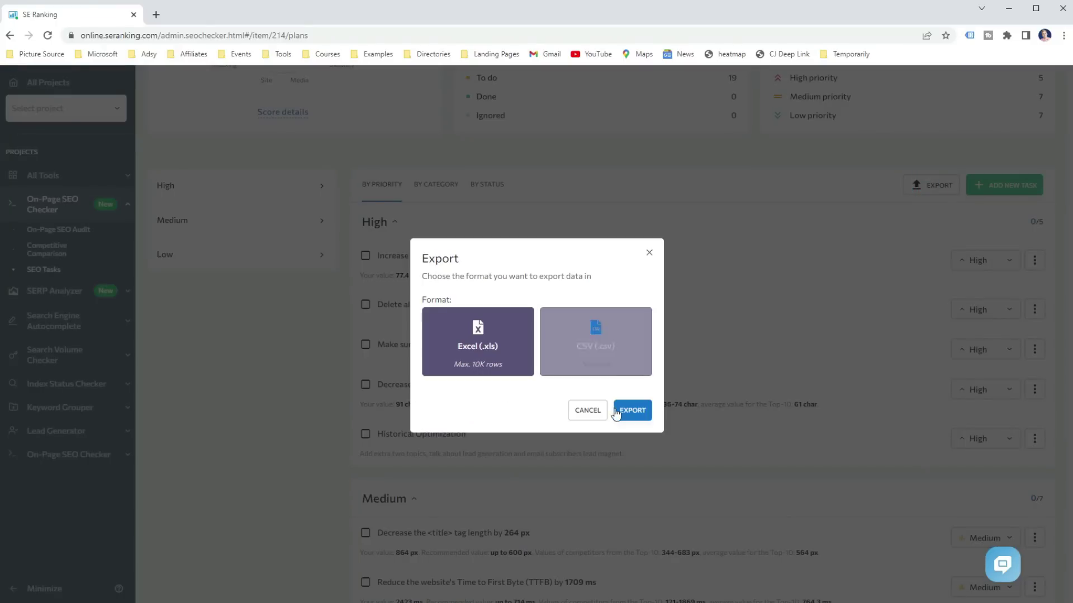
left_click(631, 410)
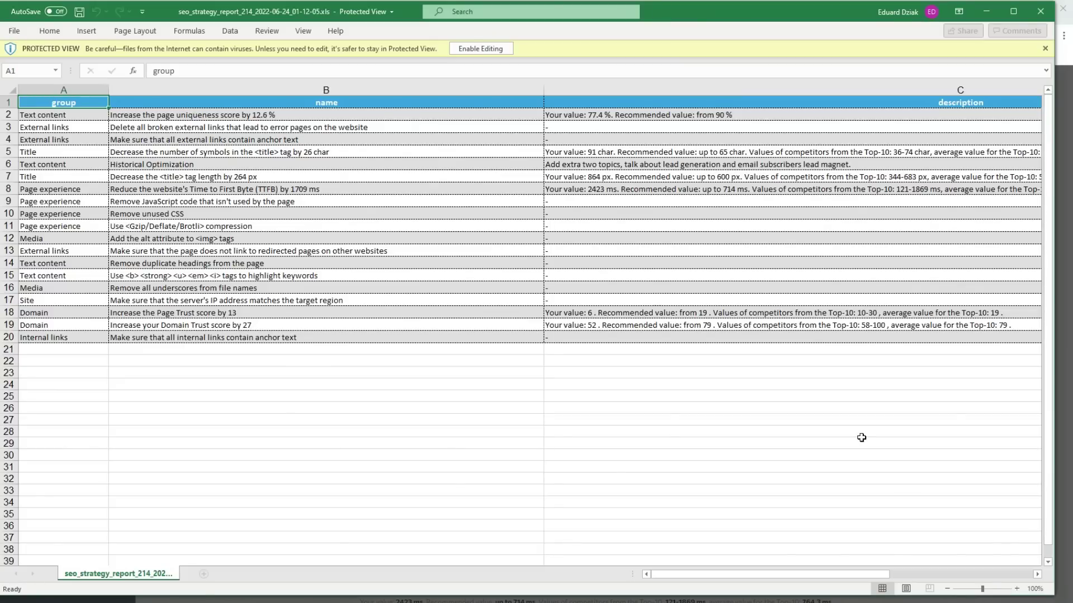
scroll(289, 223, "down", 4)
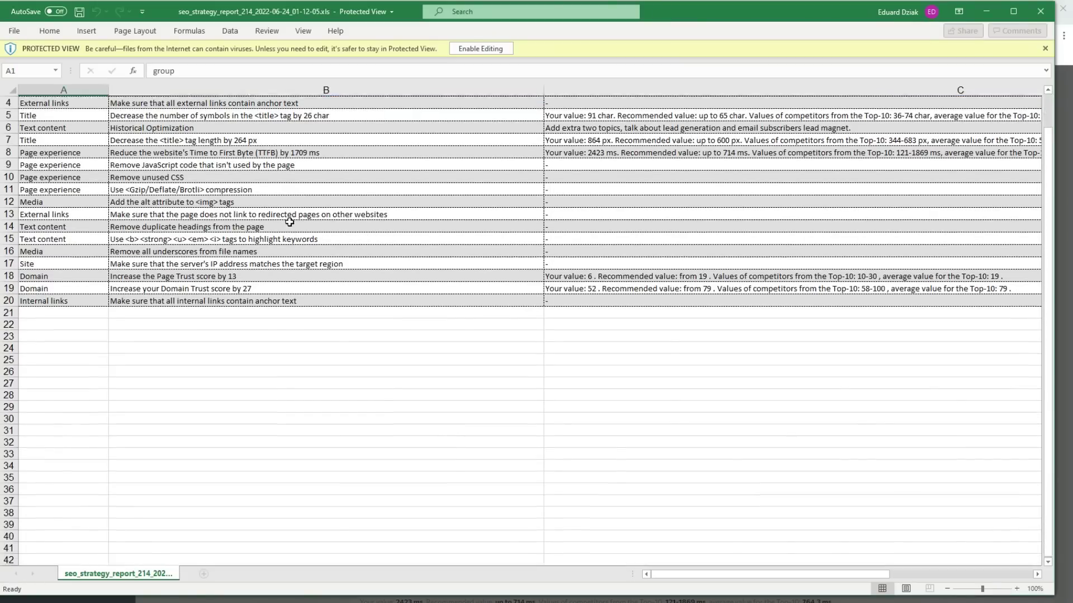
scroll(302, 225, "up", 4)
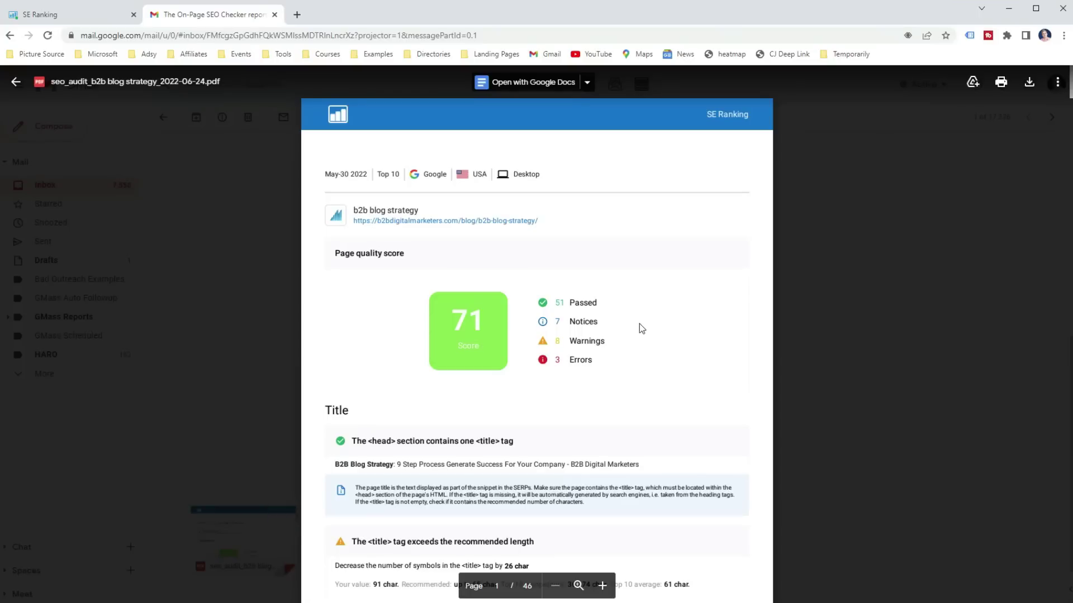
Scroll the seo_audit PDF down from the quality score to the title length charts on page 2
scroll(639, 324, "down", 3)
scroll(640, 324, "down", 10)
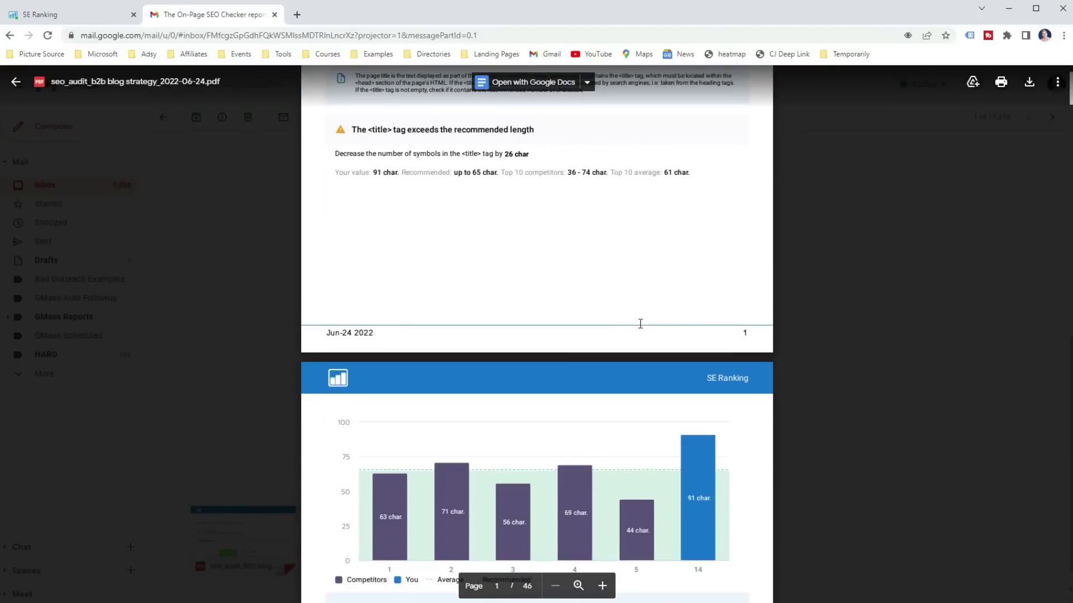